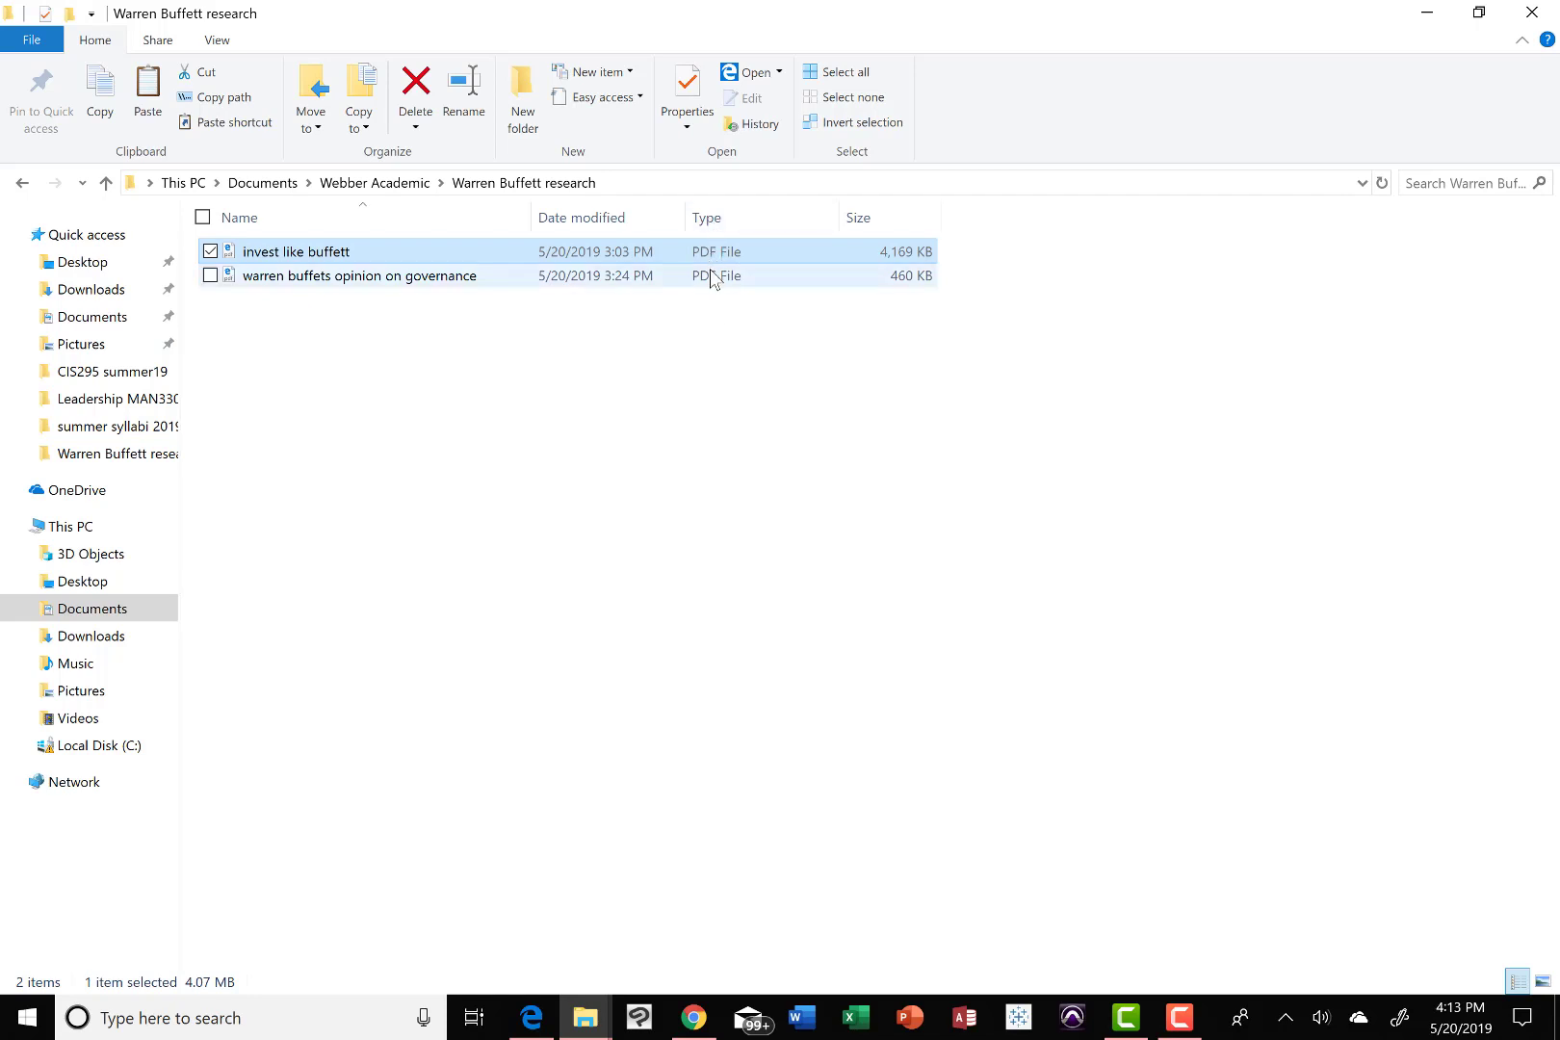
Select the "warren buffets opinion on governance" PDF, switch to Chrome, and open Google Drive
click(635, 281)
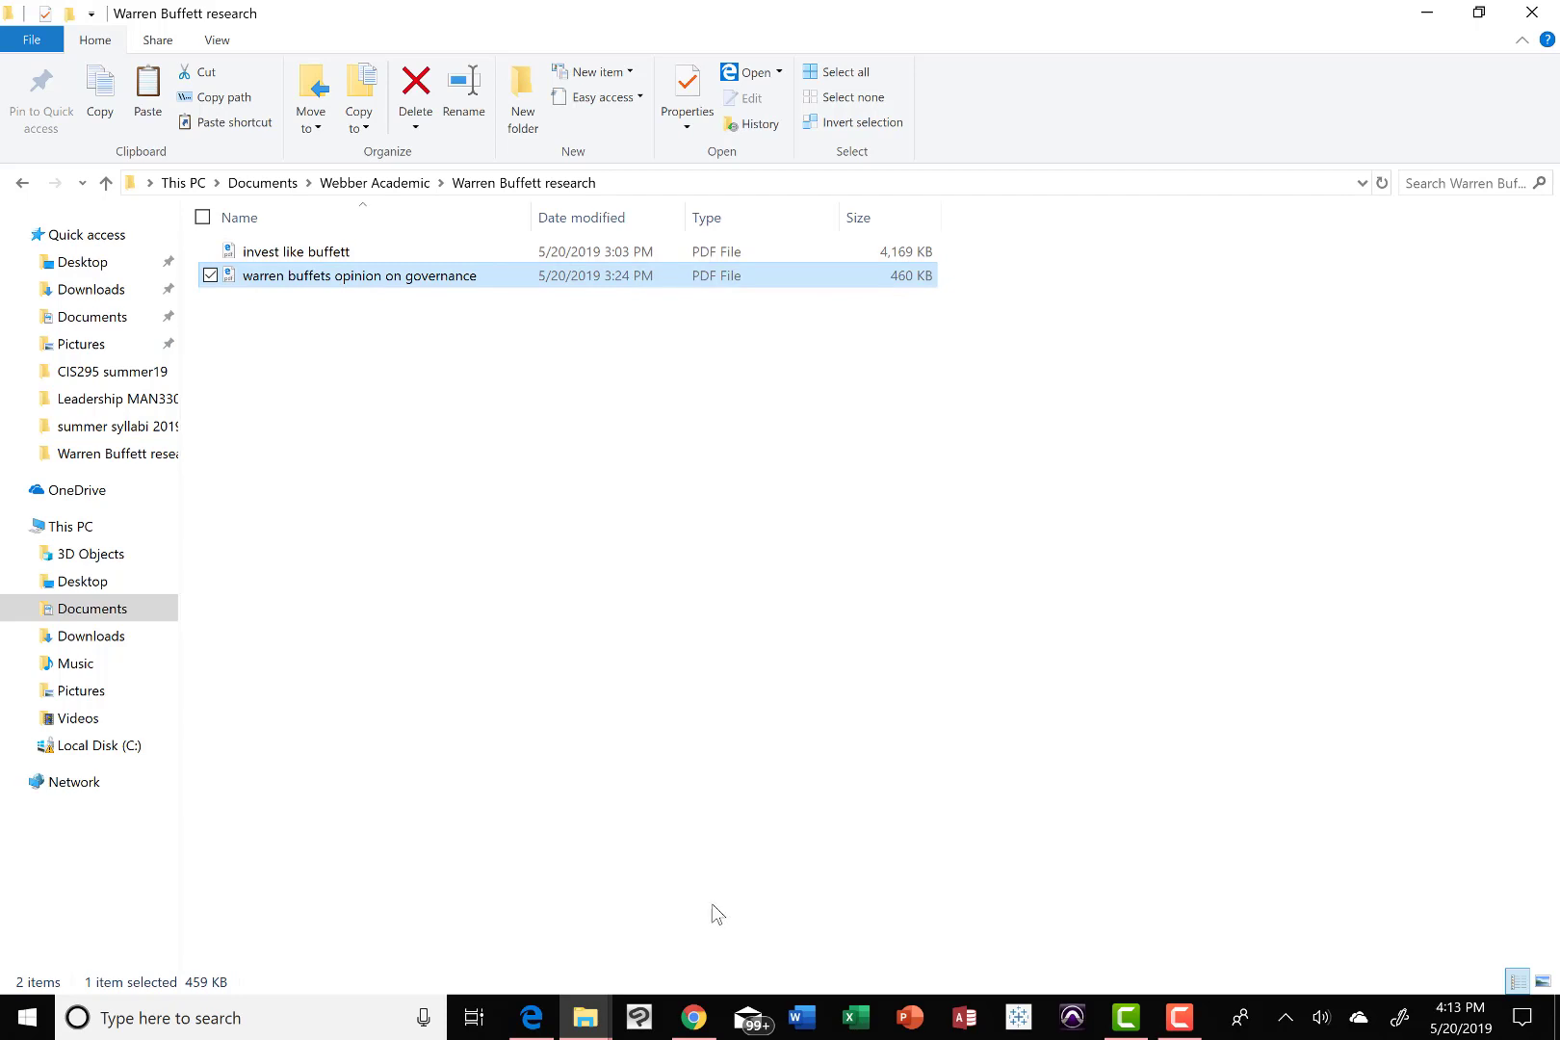
click(694, 1018)
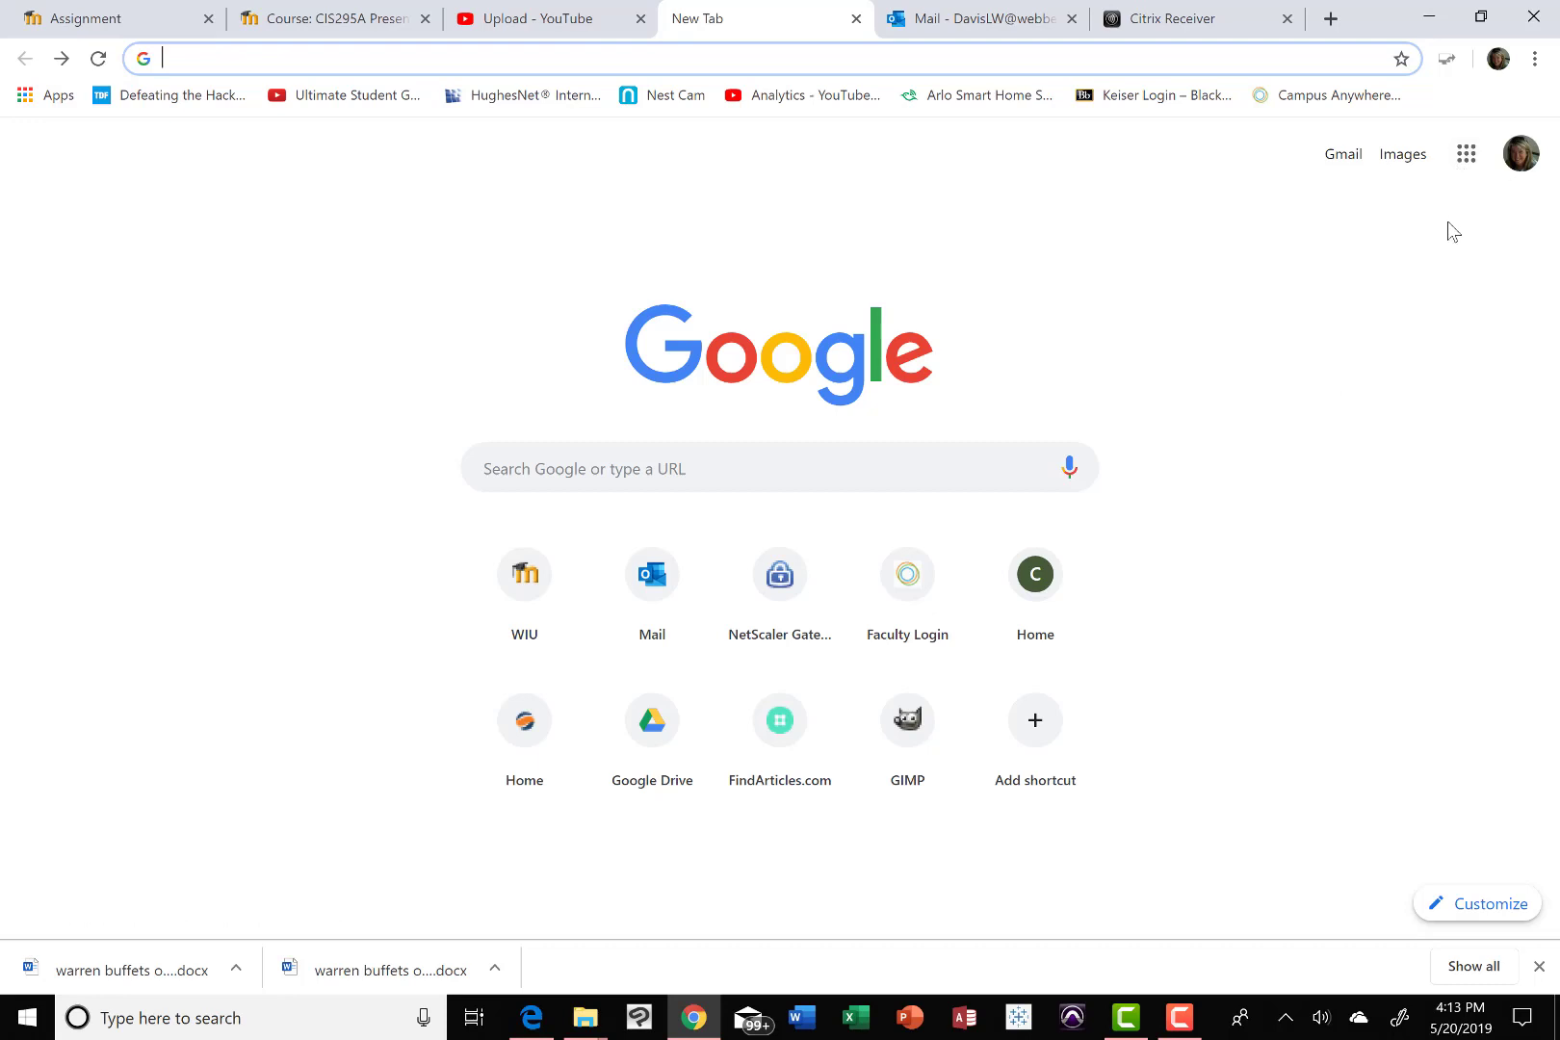
click(1466, 159)
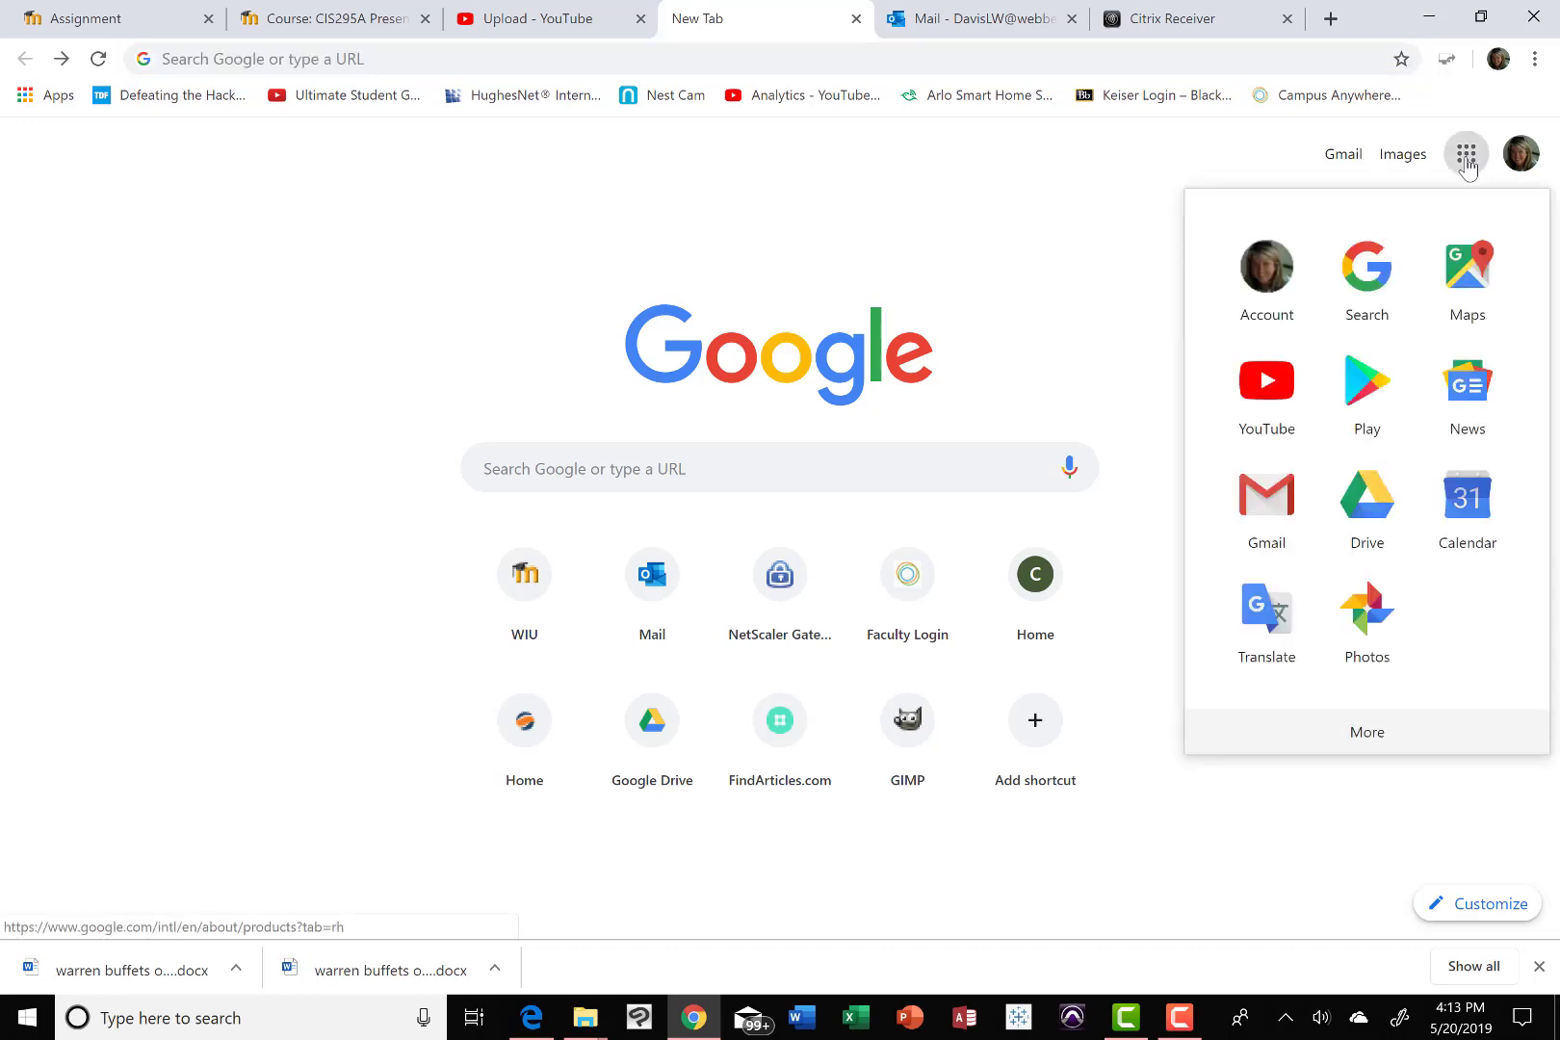
click(1380, 515)
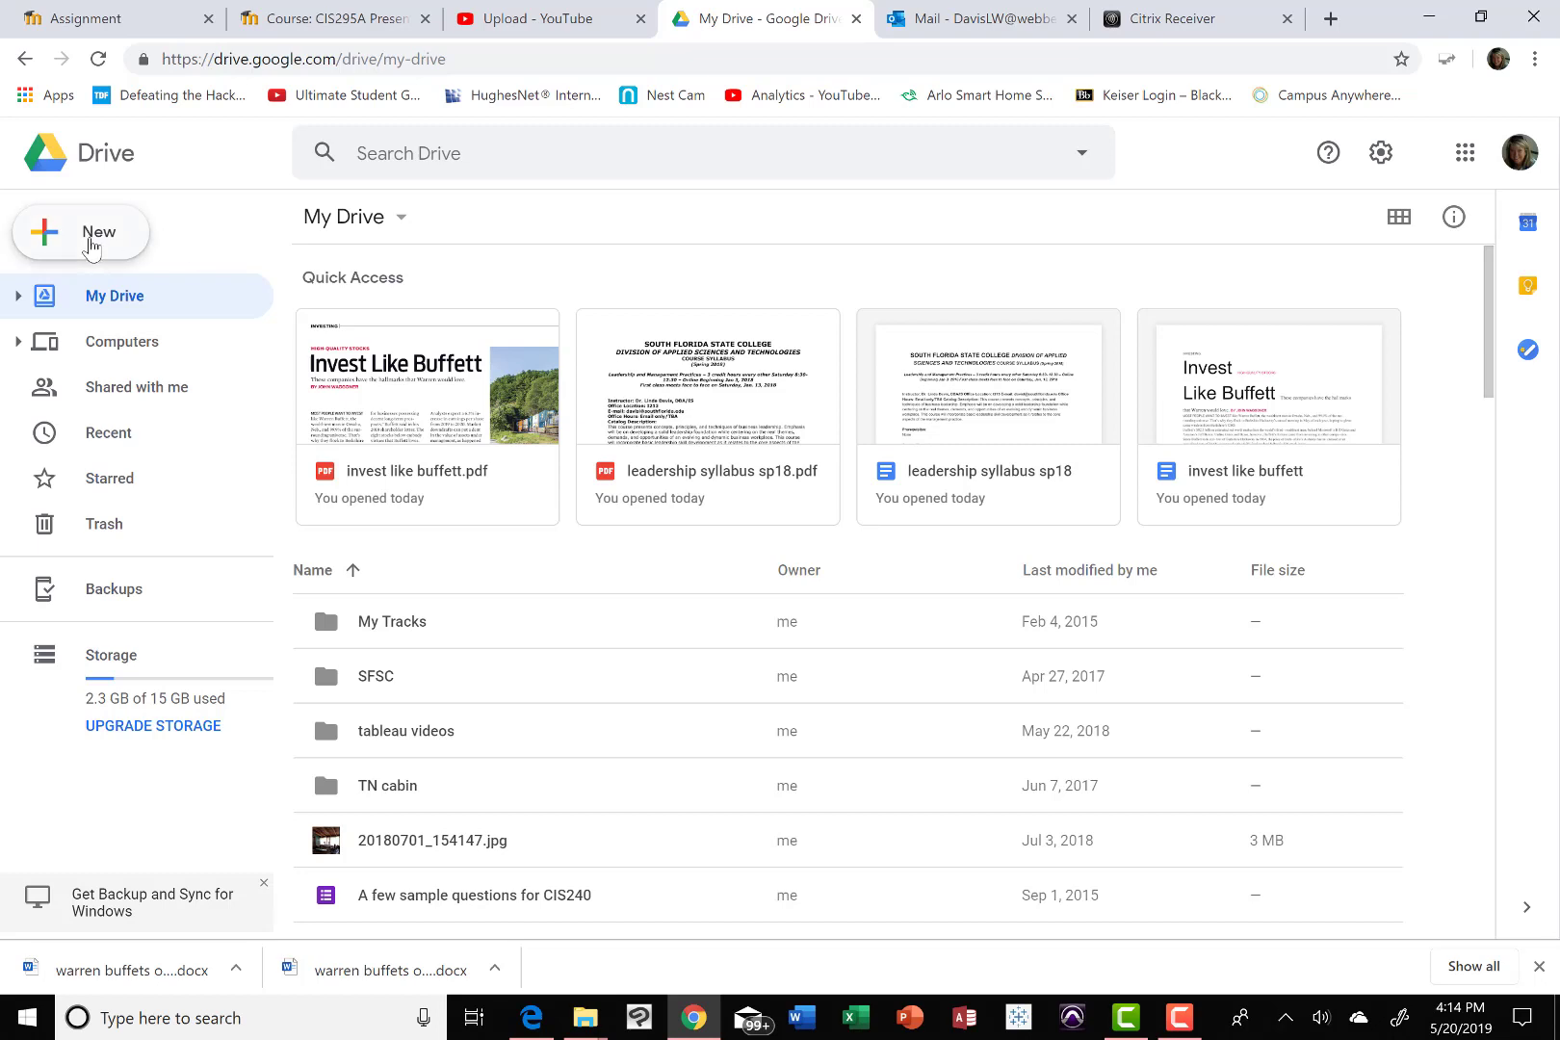
Upload the PDF "warren buffets opinion on governance" from the Warren Buffett research folder to My Drive
click(92, 243)
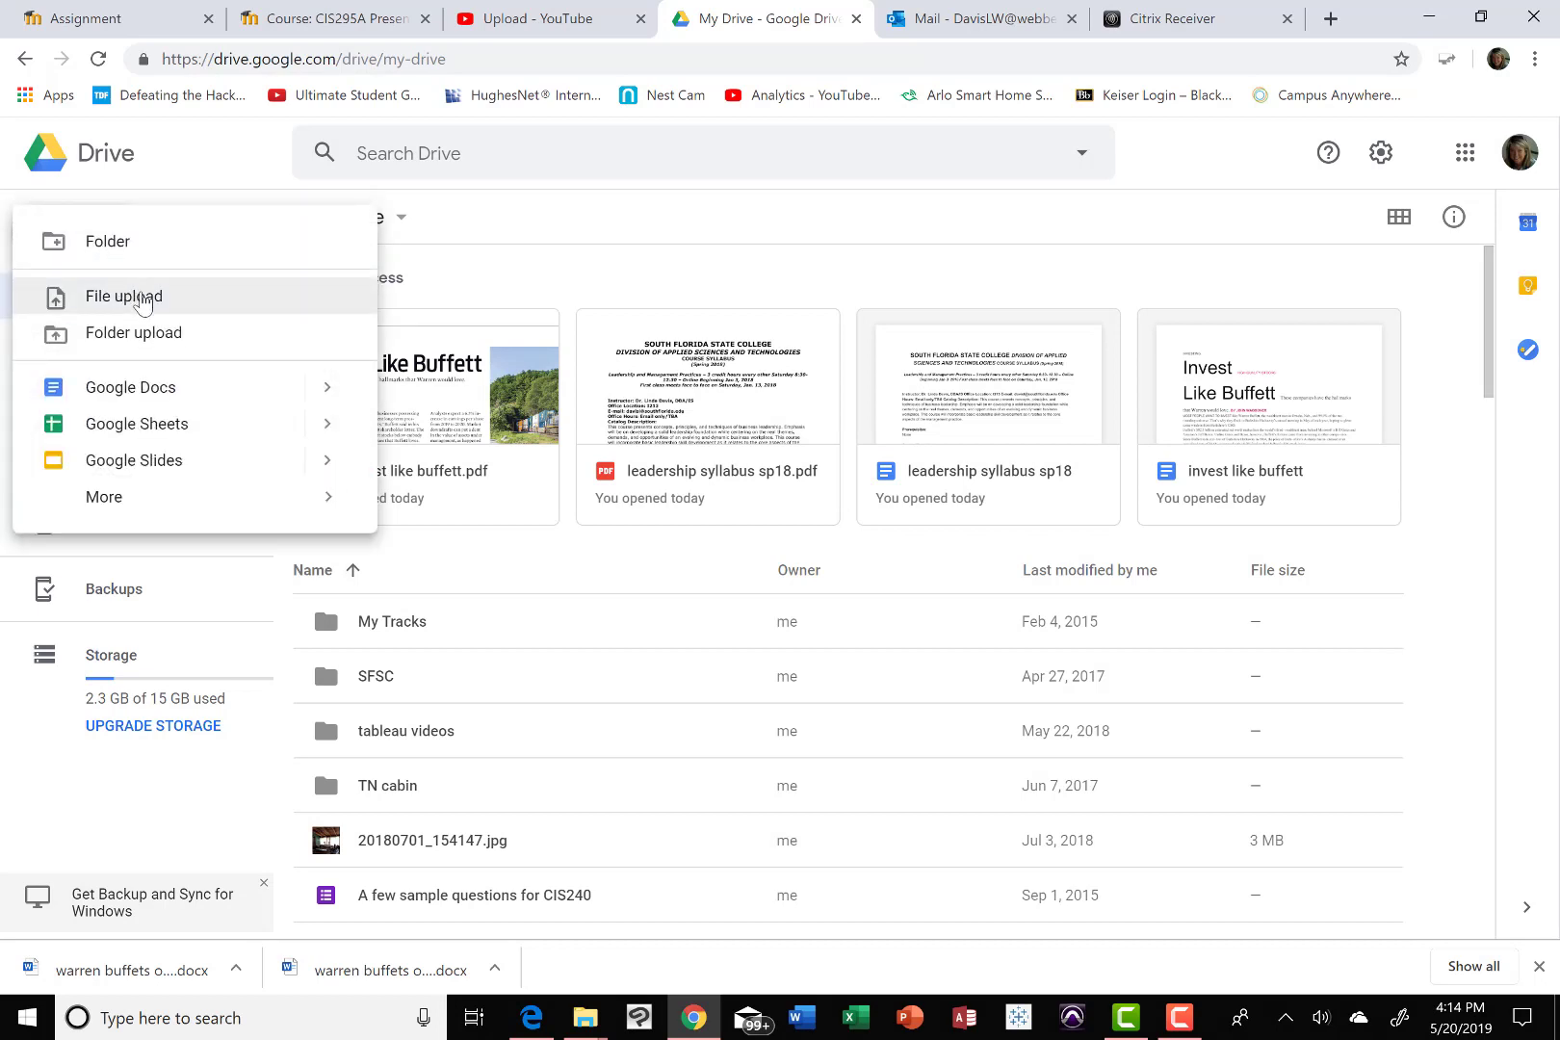
click(142, 299)
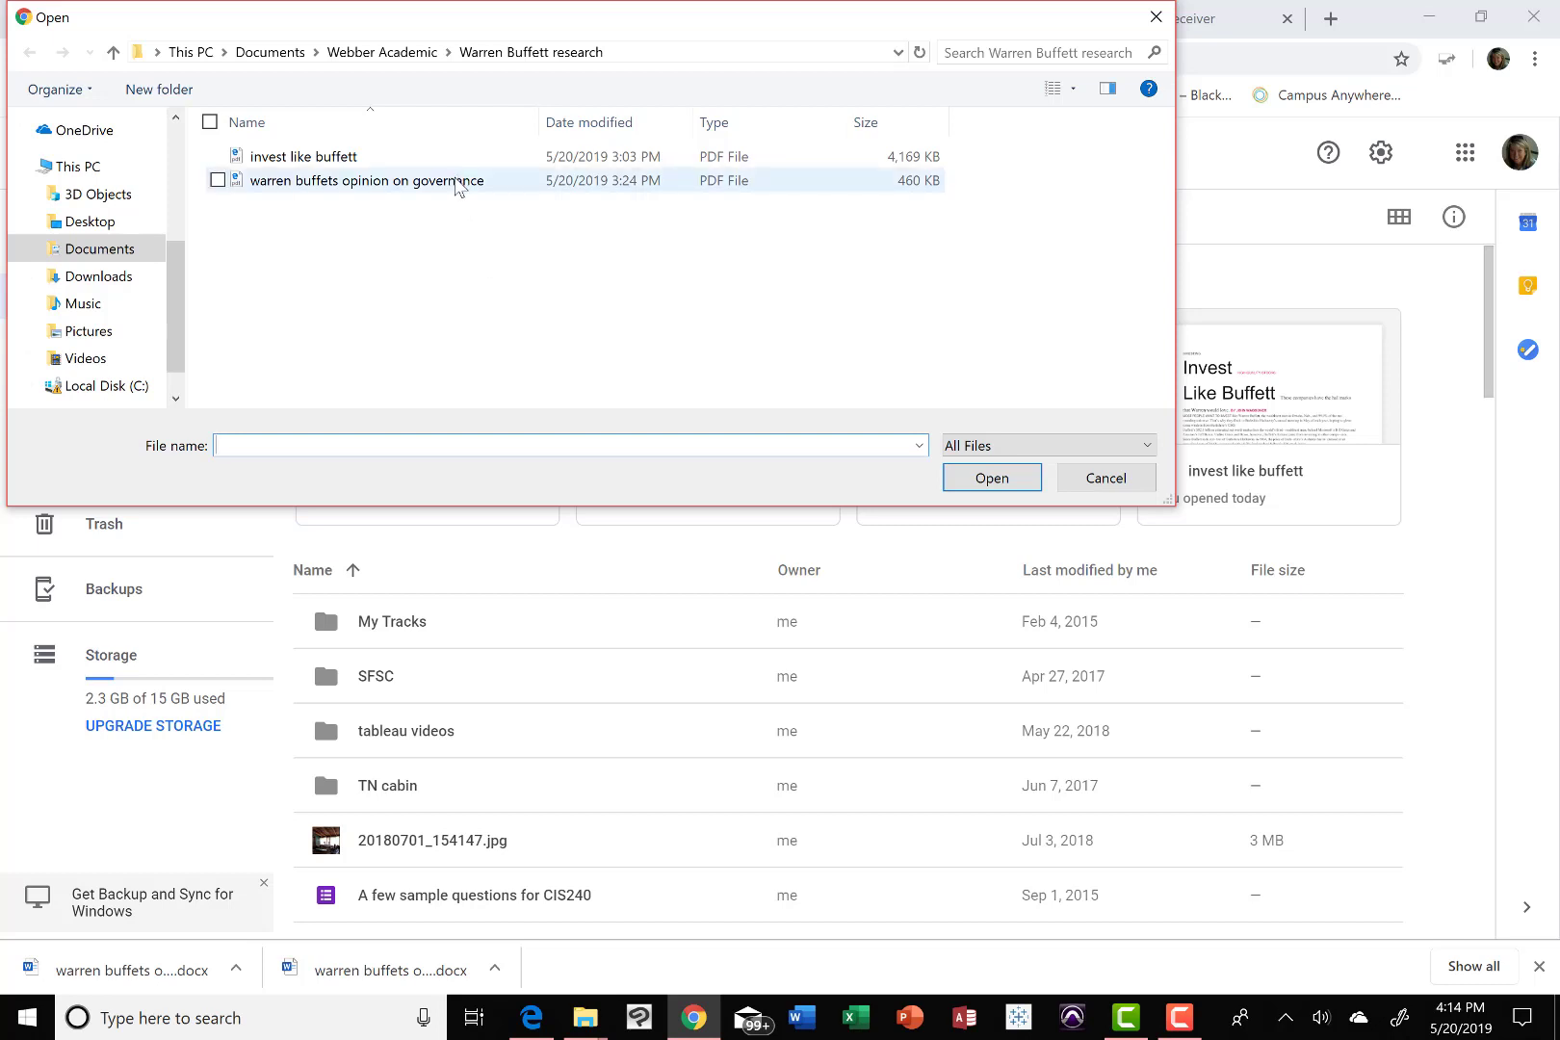
click(463, 181)
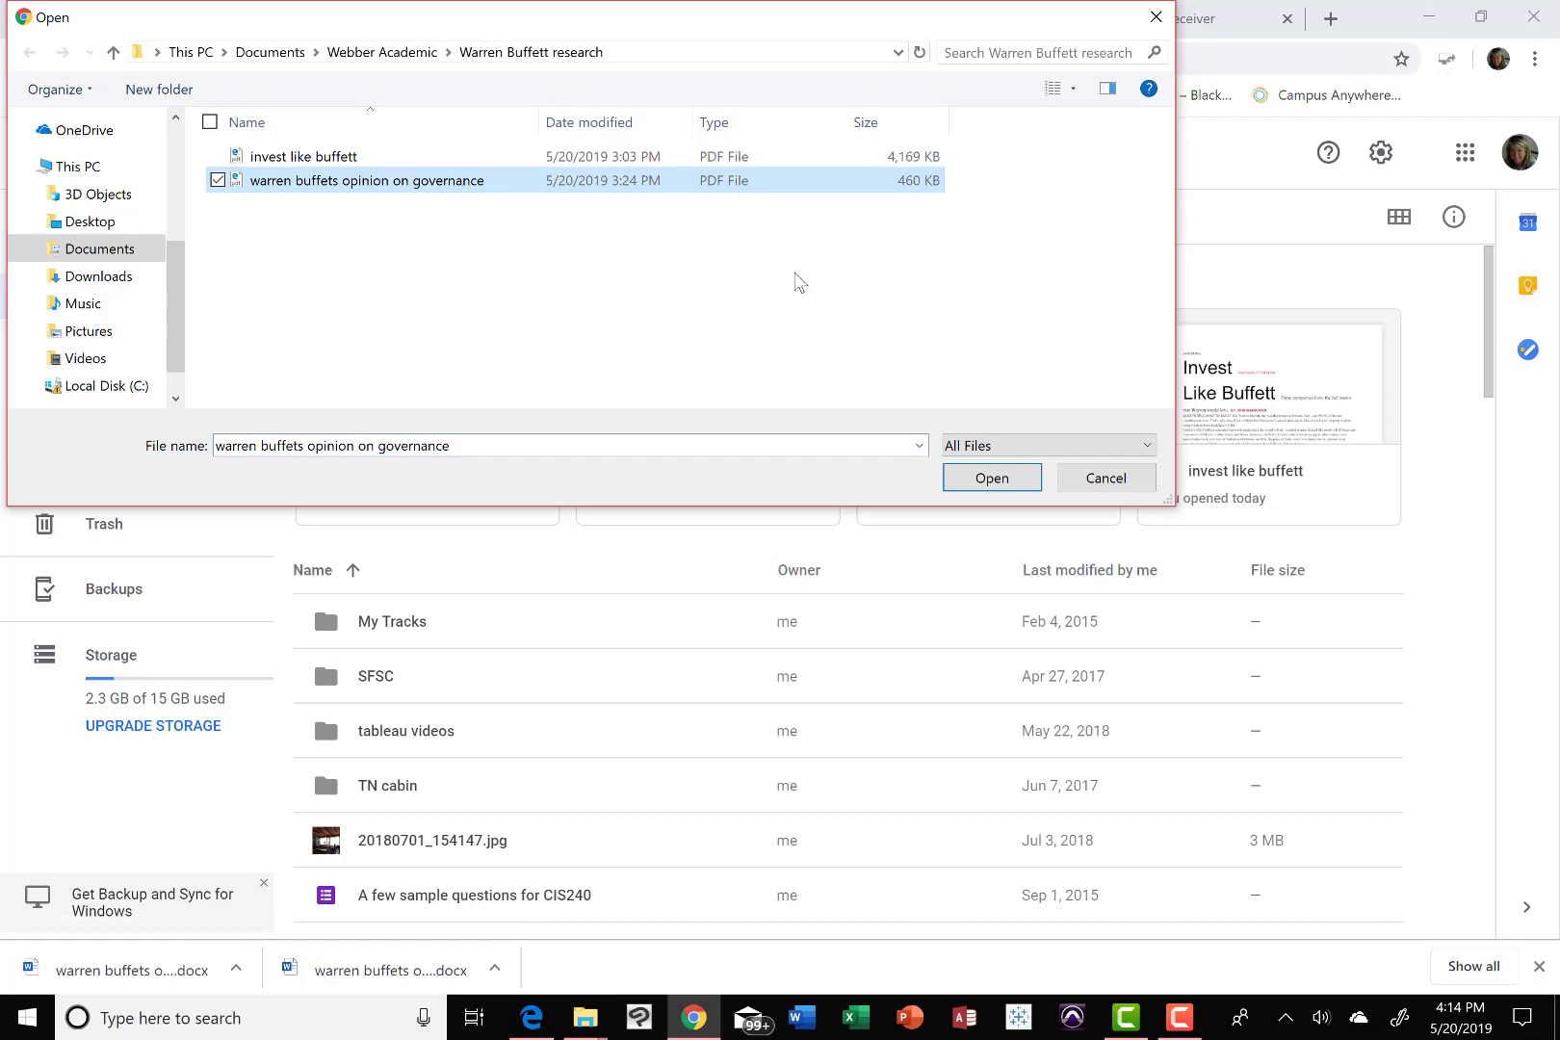
click(990, 482)
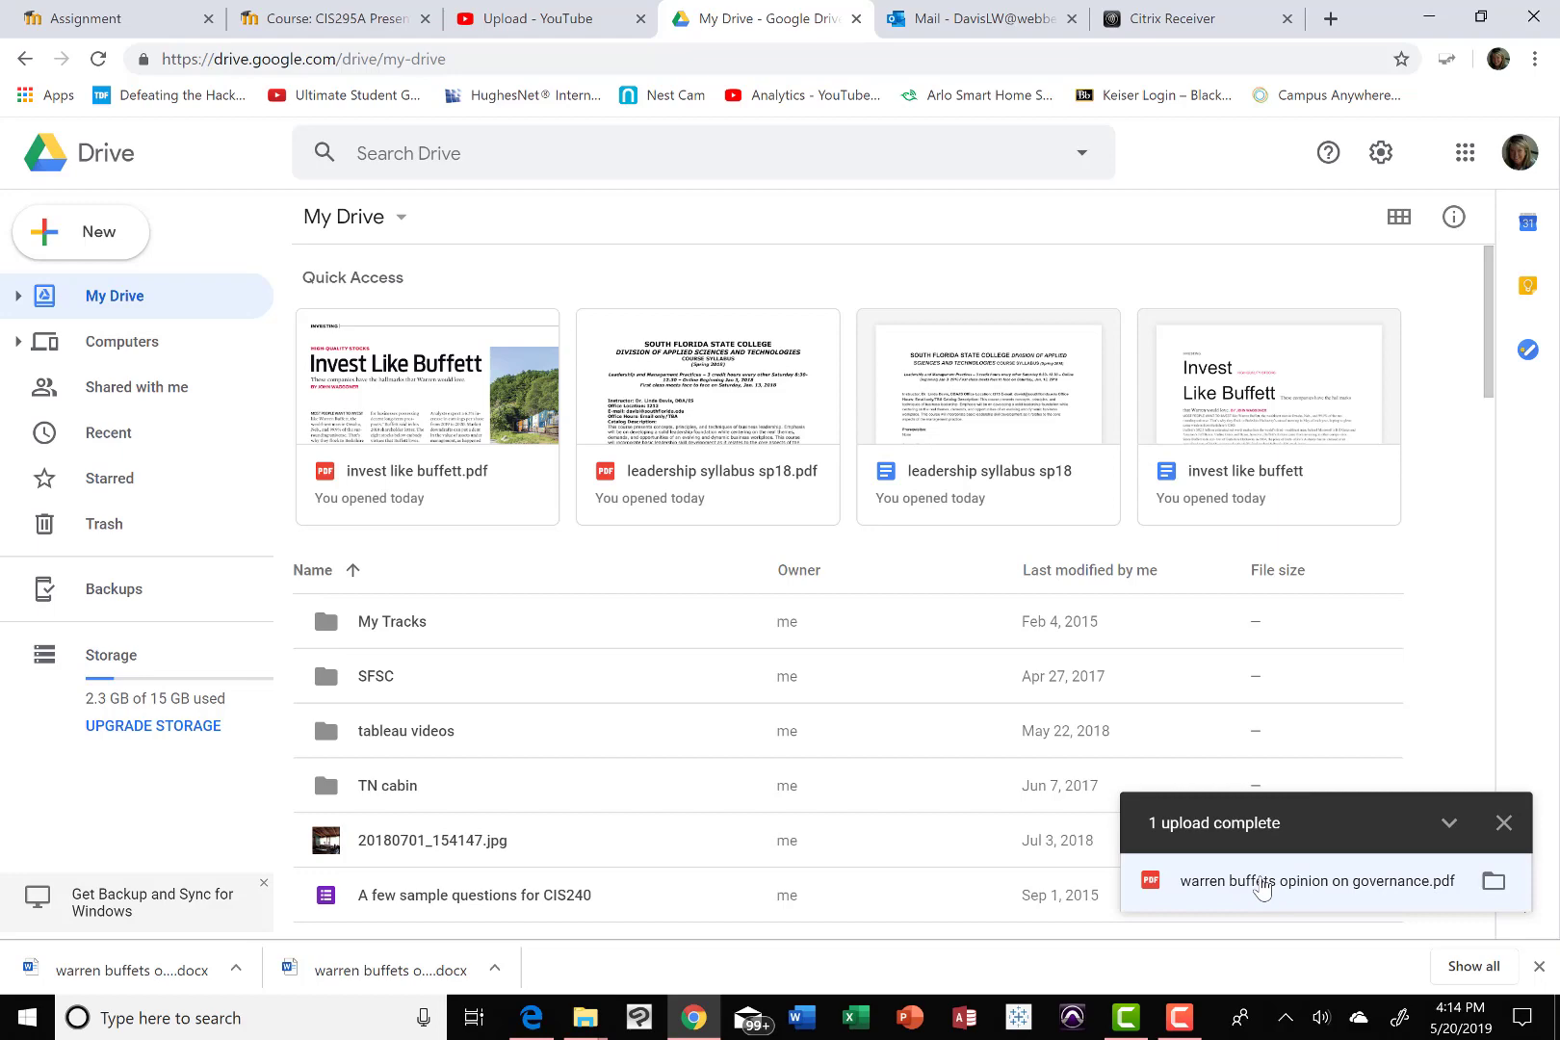
Preview the uploaded "warren buffets opinion on governance.pdf" and open it with Google Docs for conversion into editable text
click(1261, 888)
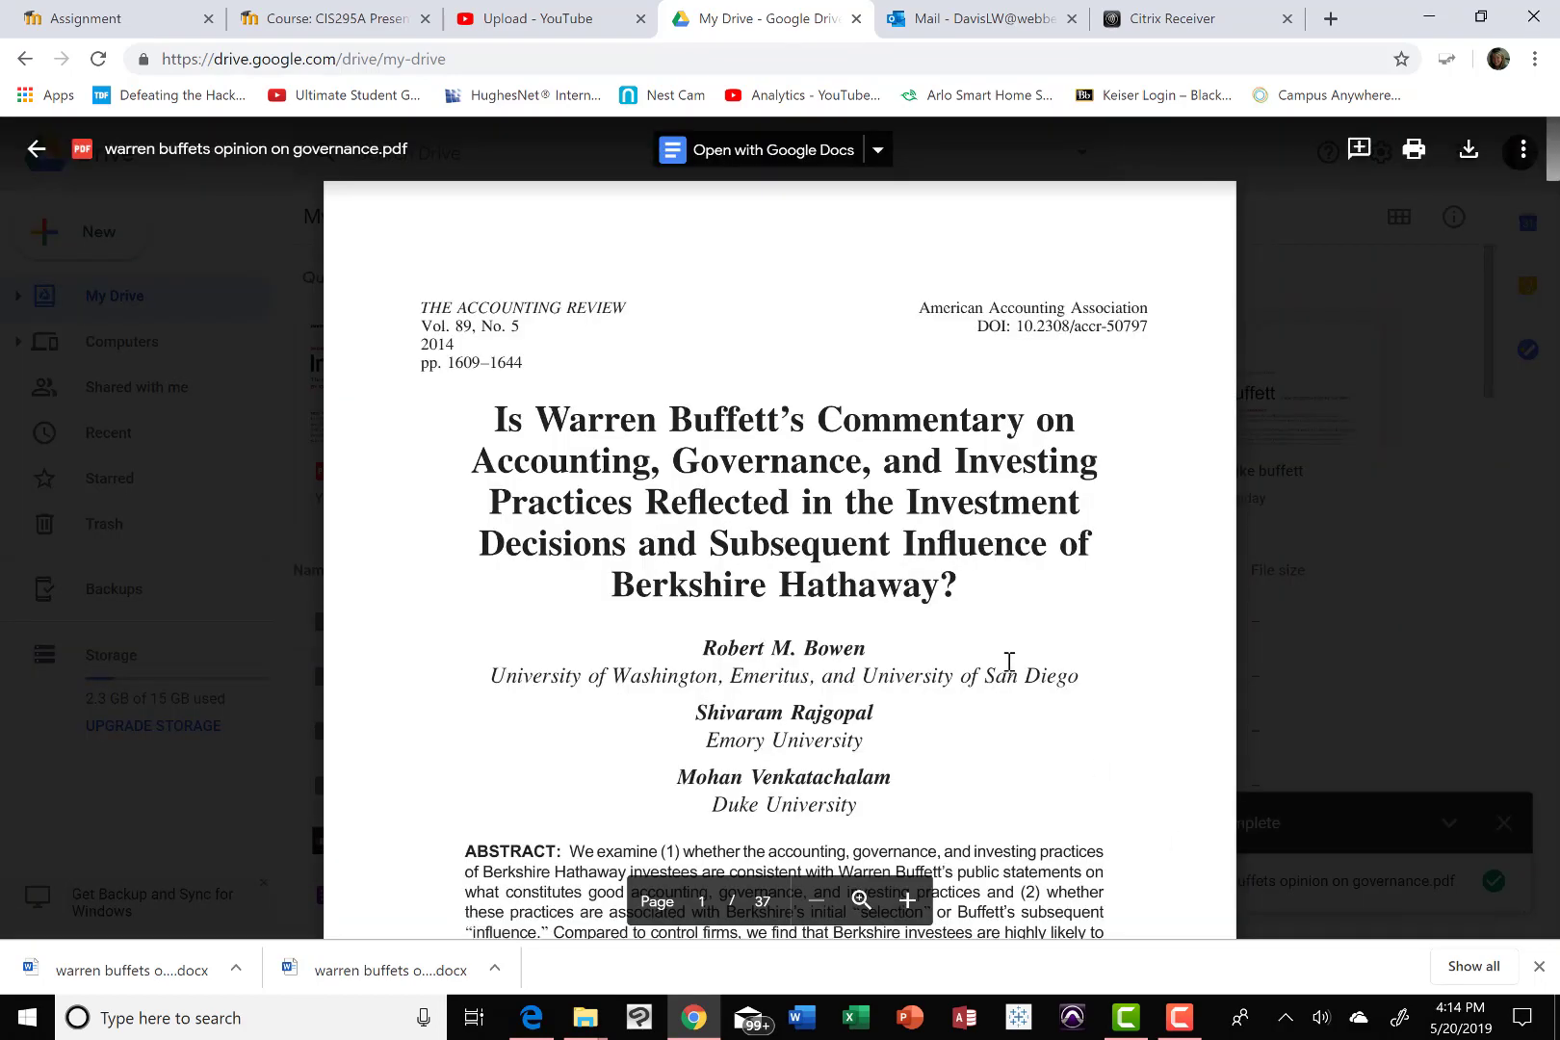
scroll(1009, 662, down, 10)
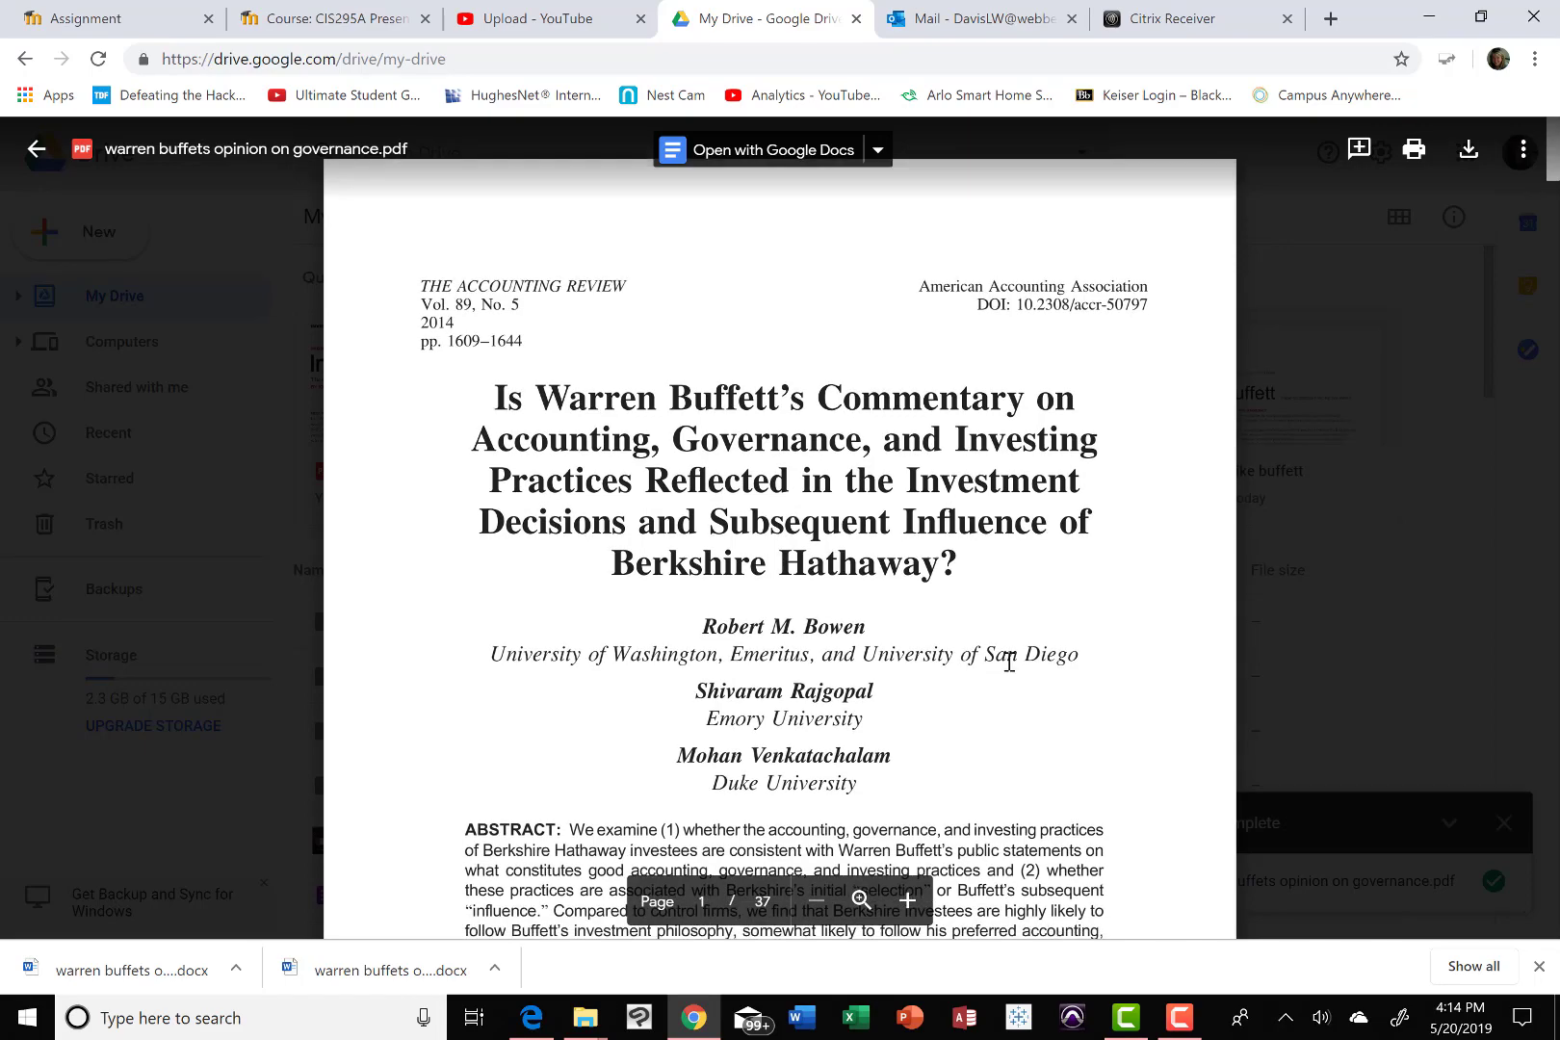
scroll(1003, 696, up, 7)
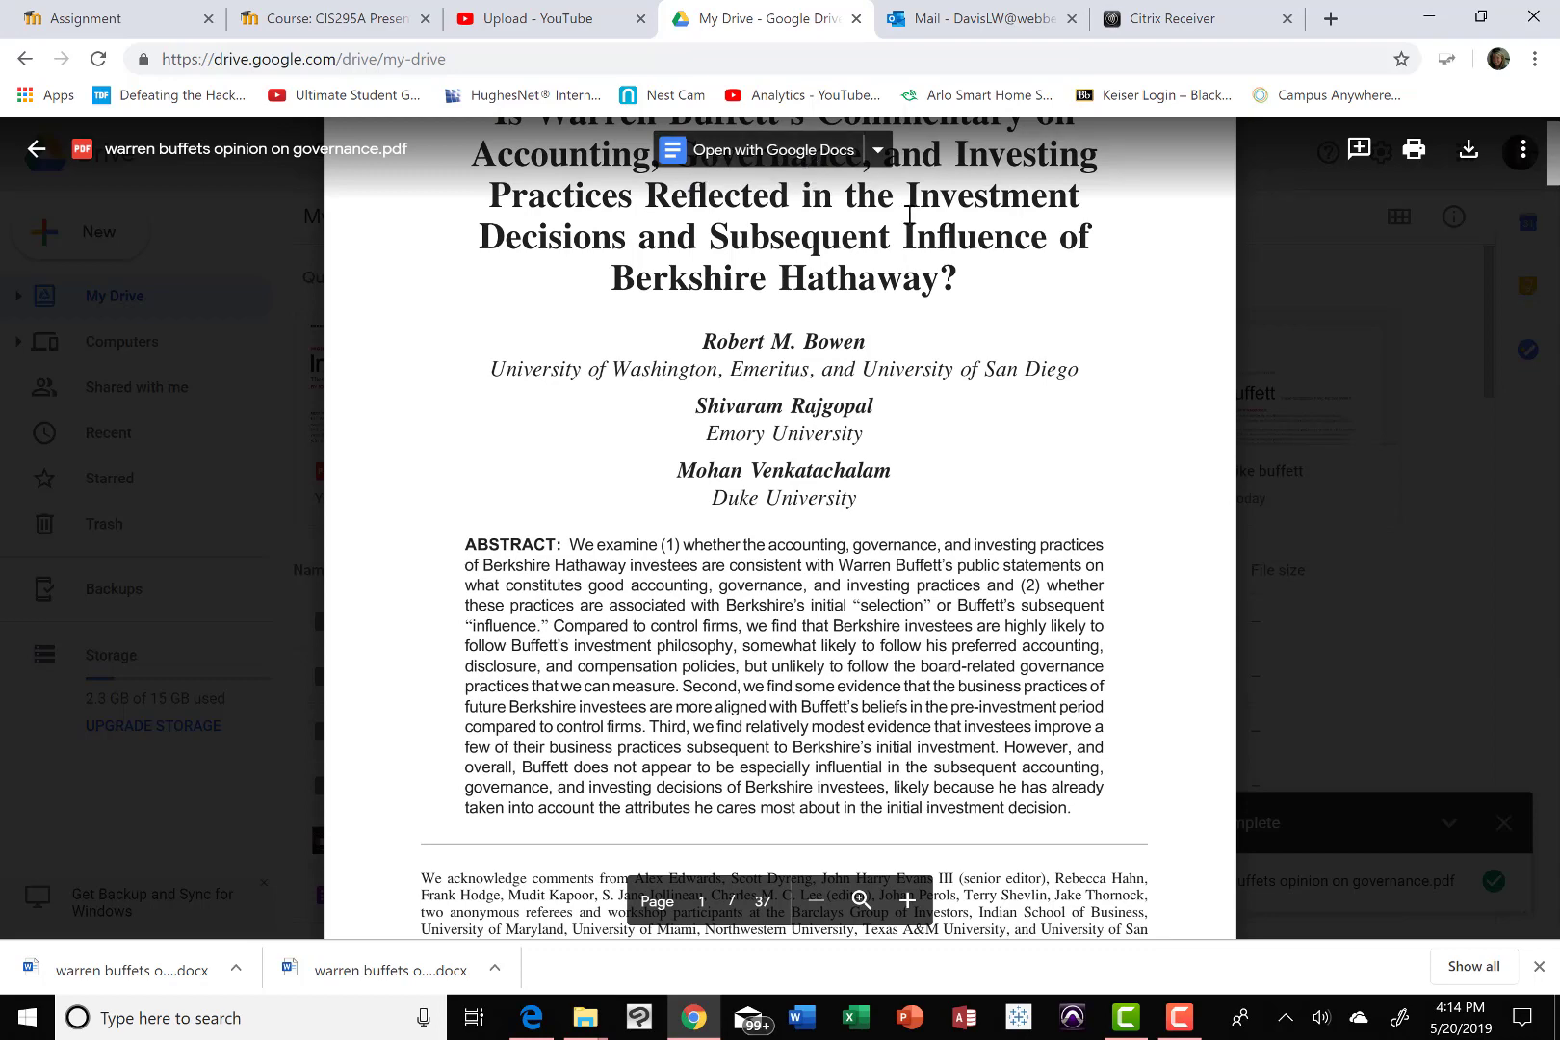
click(879, 154)
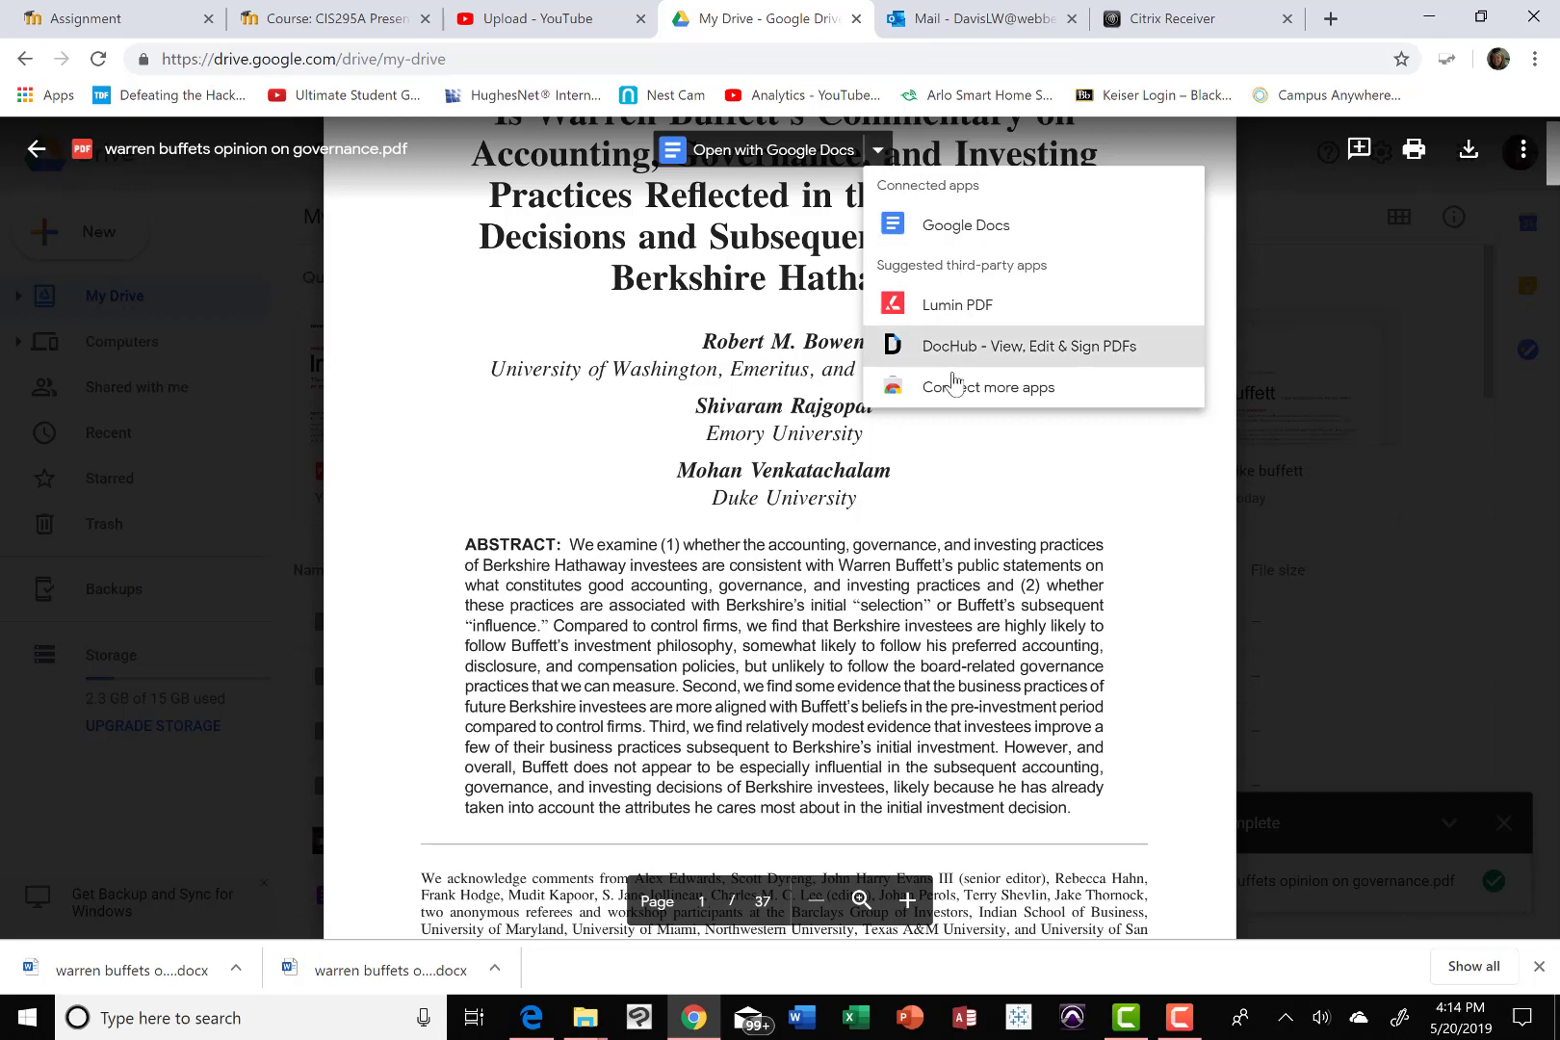
click(949, 227)
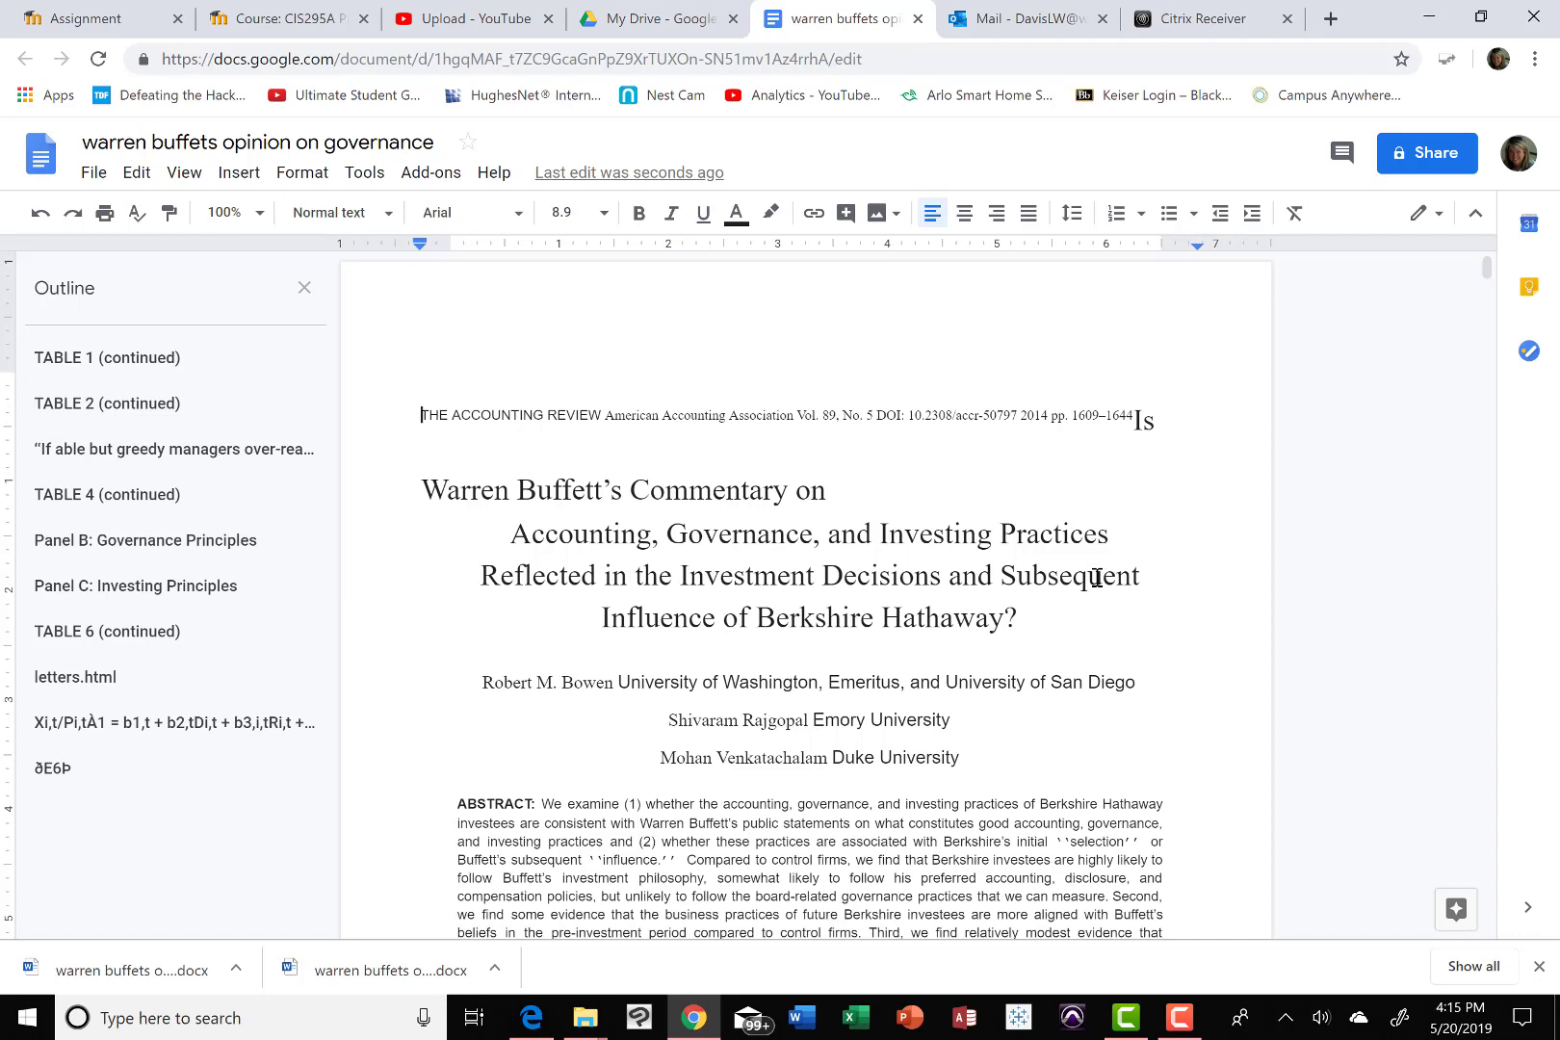
Move the article title beginning with "Is" onto its own line below the journal citation and review the first converted pages
click(1135, 421)
key(Return)
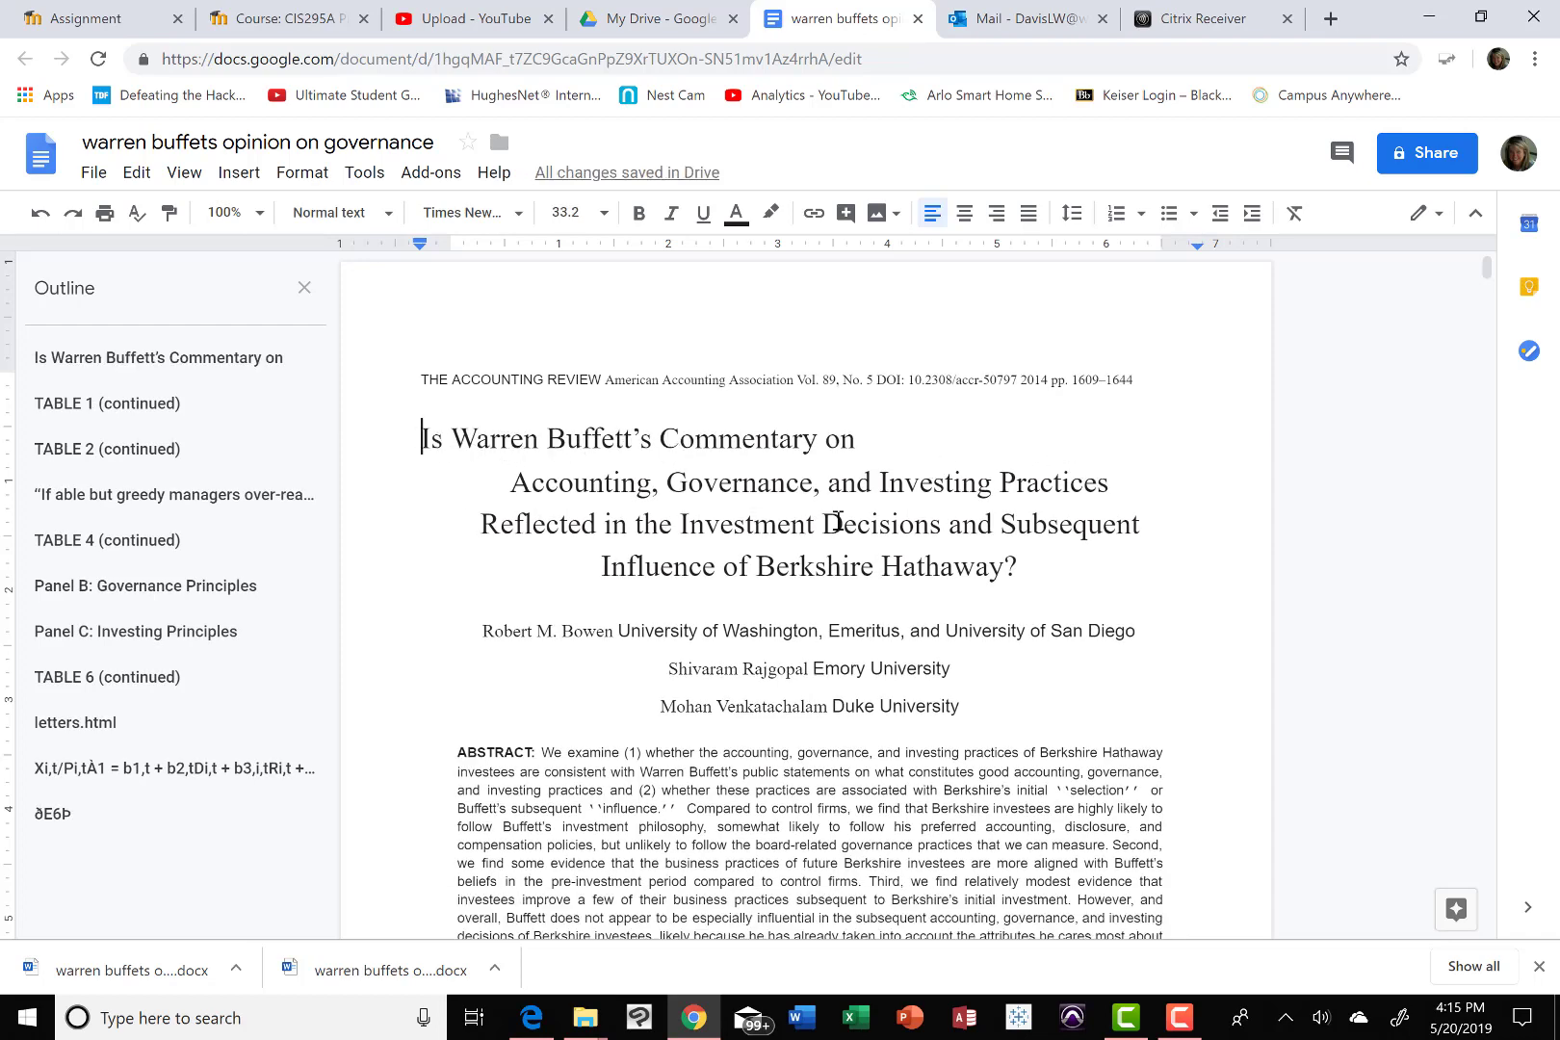
scroll(838, 521, down, 5)
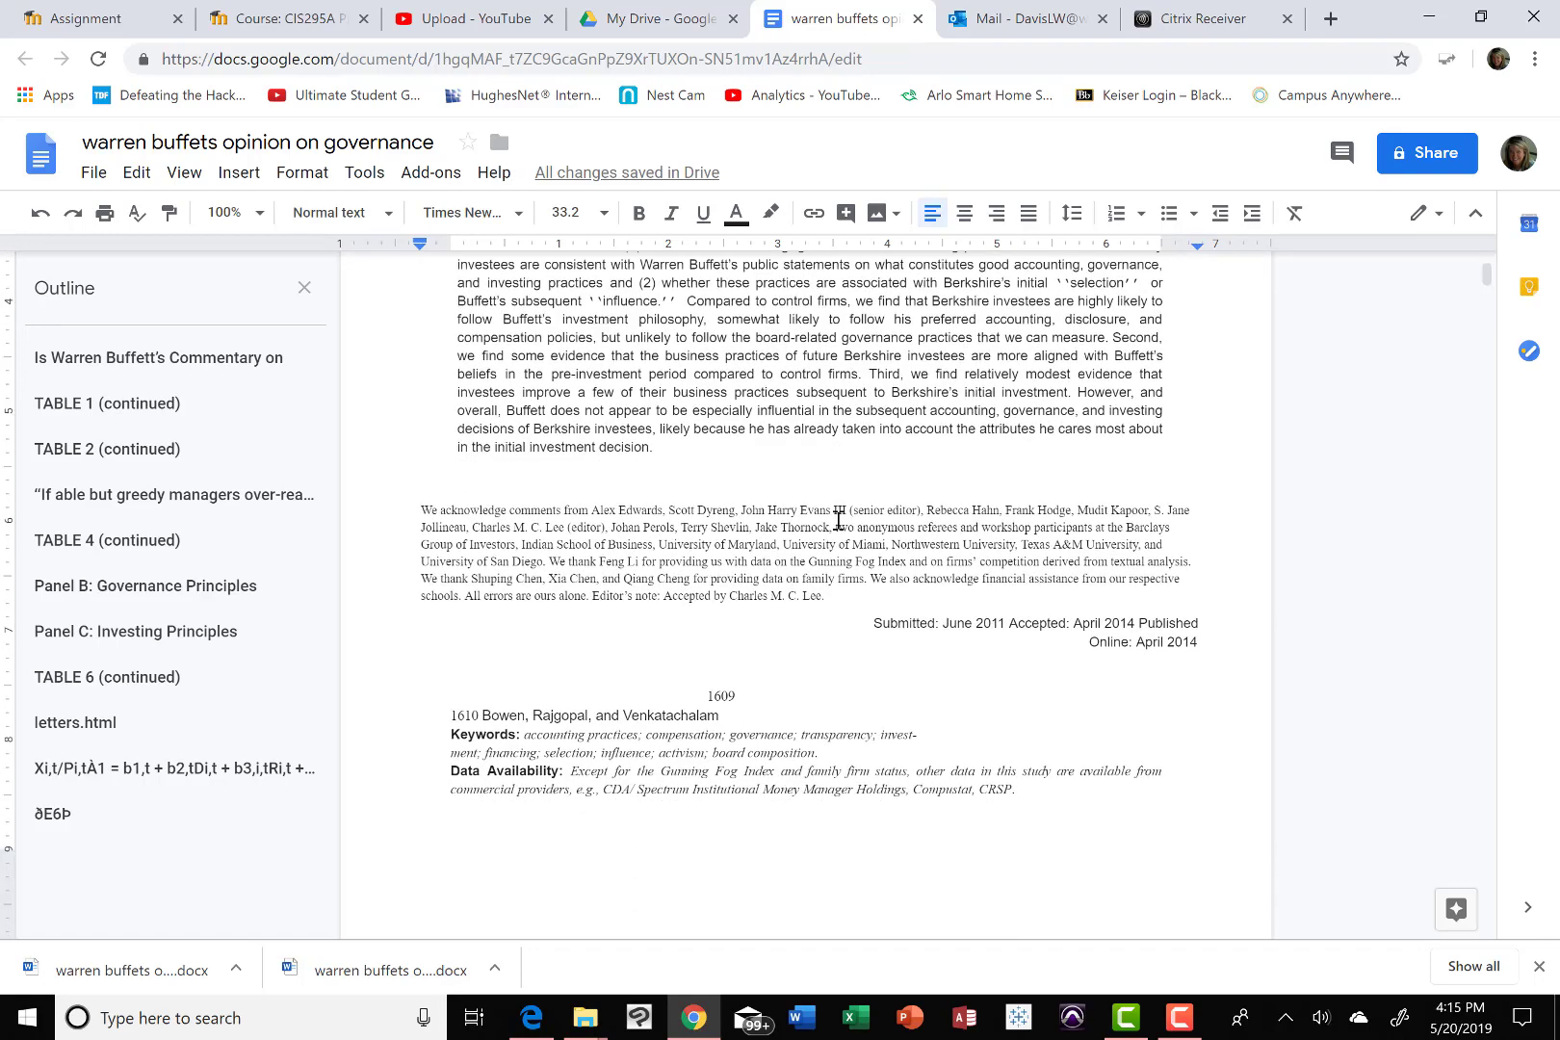
scroll(838, 521, down, 9)
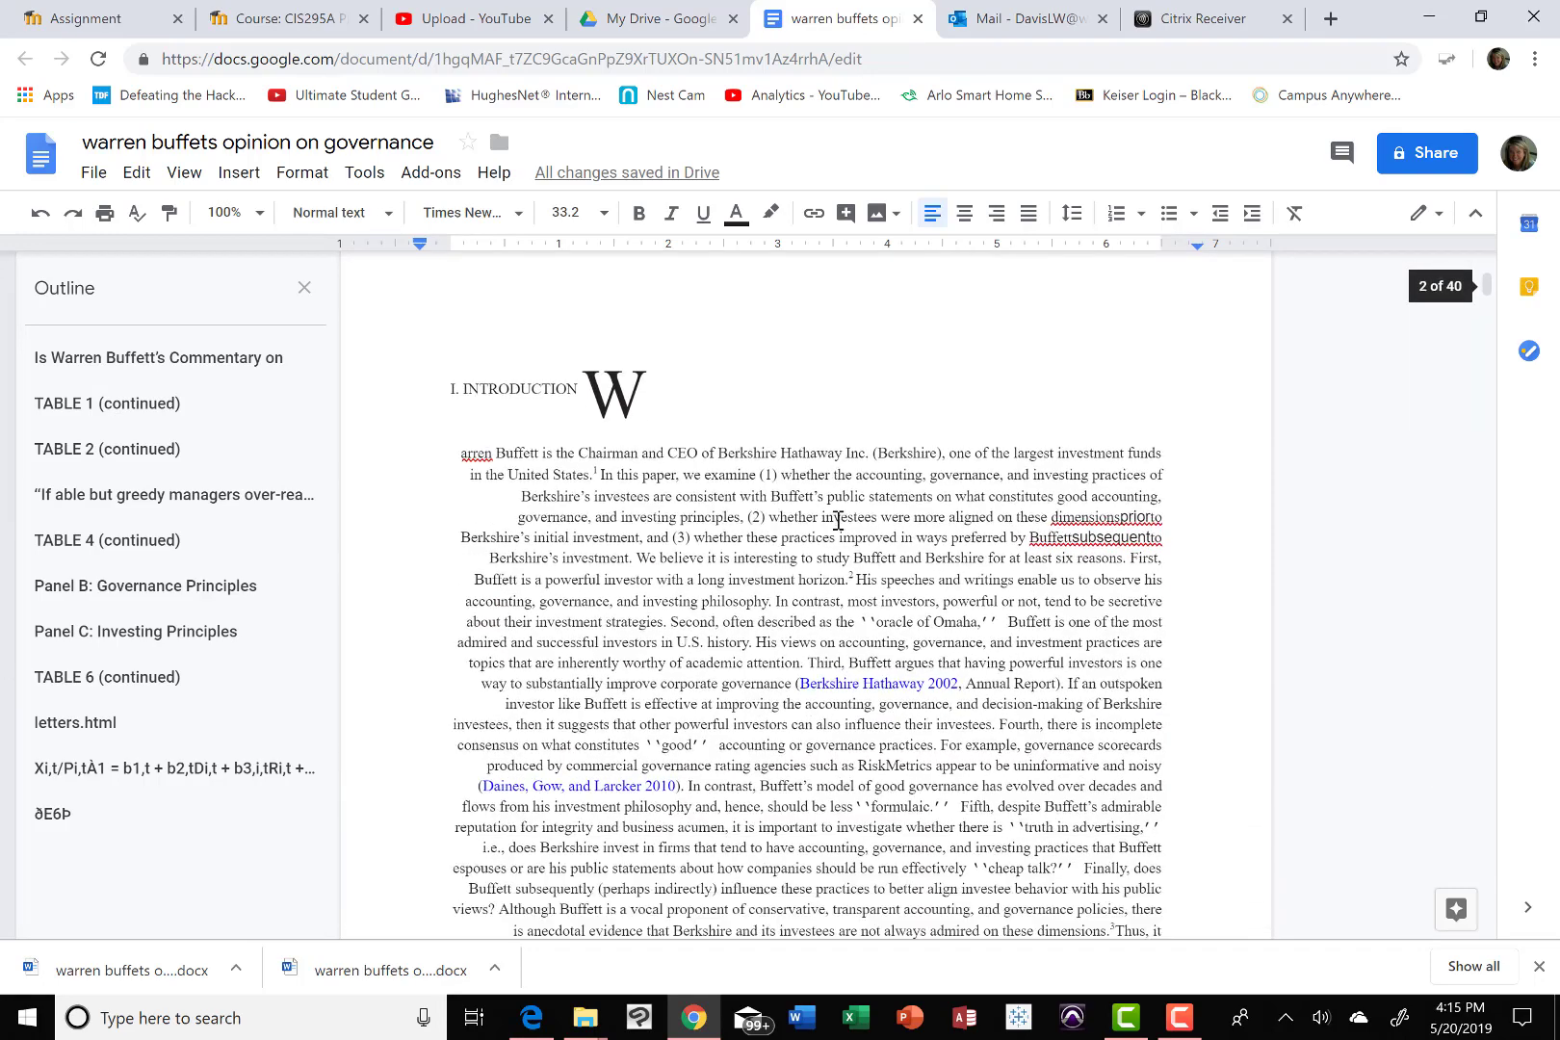
scroll(838, 521, down, 6)
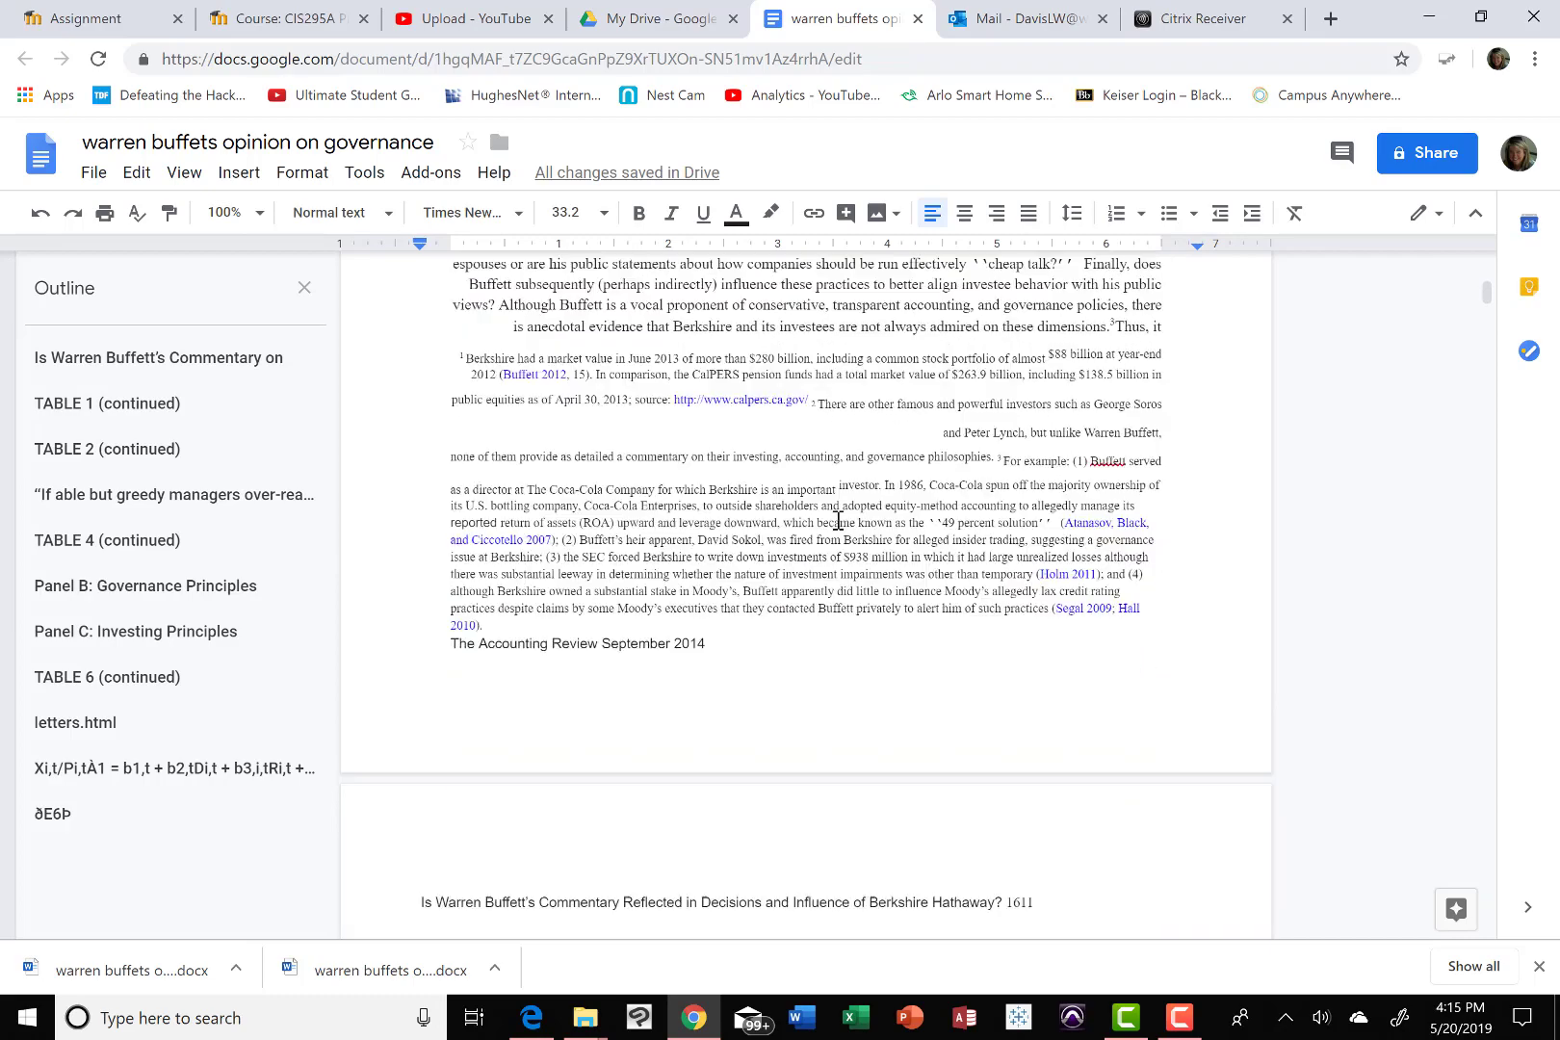
scroll(838, 521, down, 11)
scroll(838, 521, up, 18)
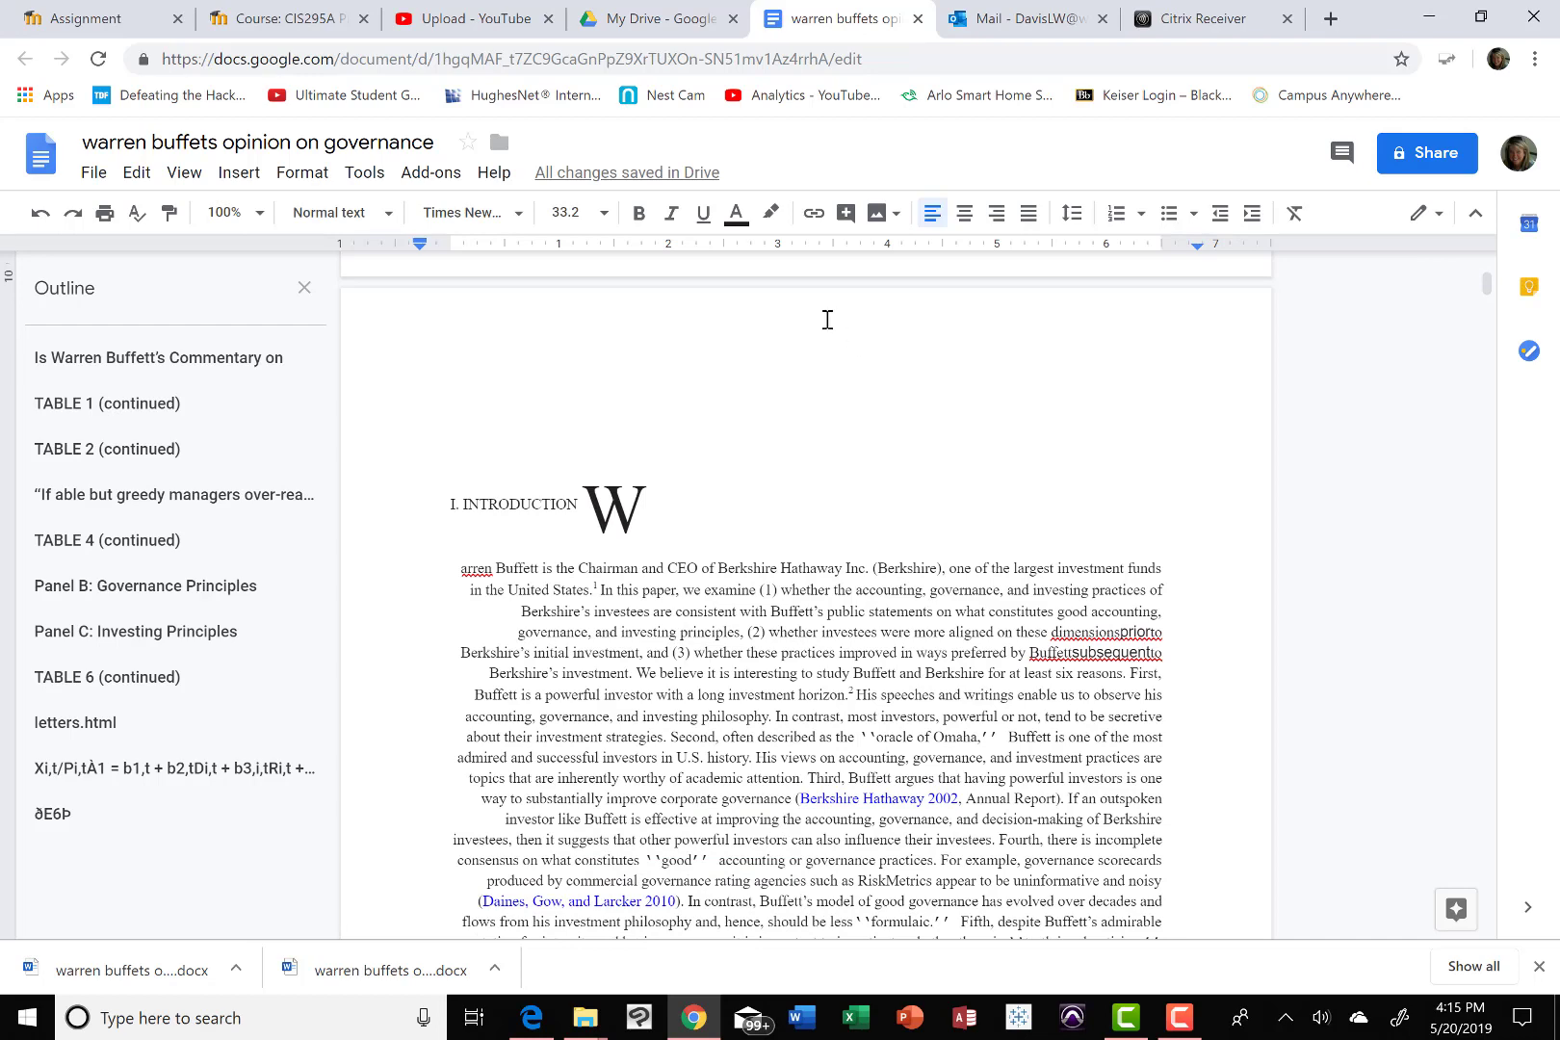
Download the converted document in Microsoft Word (.docx) format and show the downloaded file in its folder
click(101, 181)
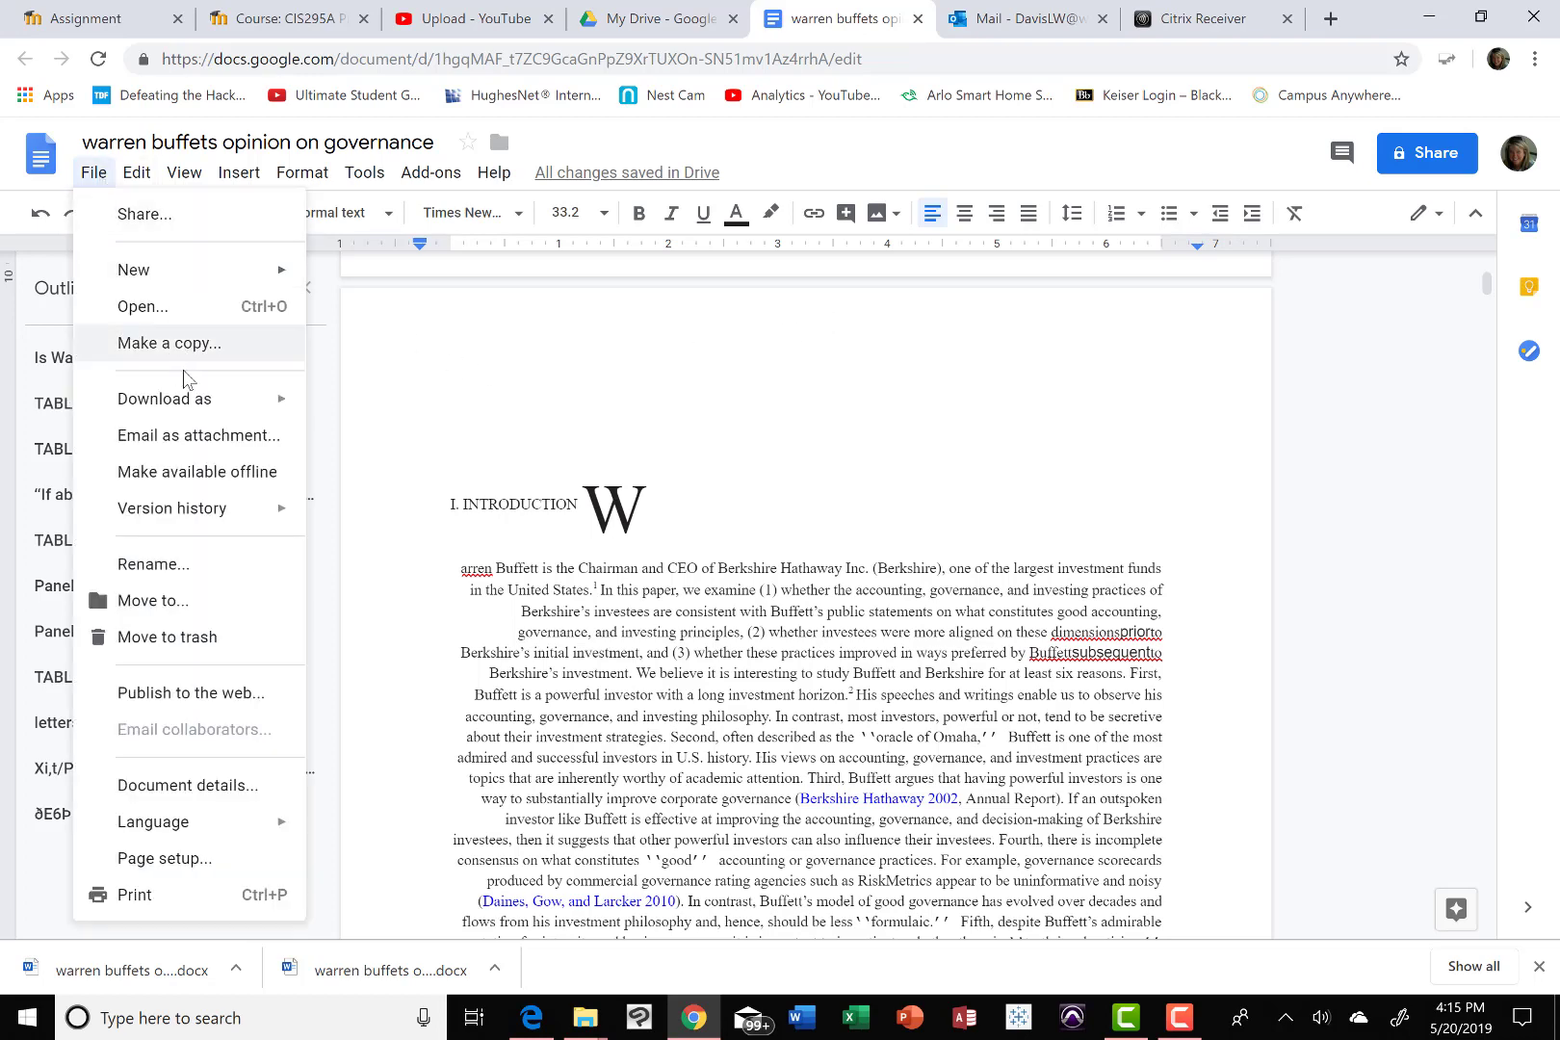
mouse_move(191, 408)
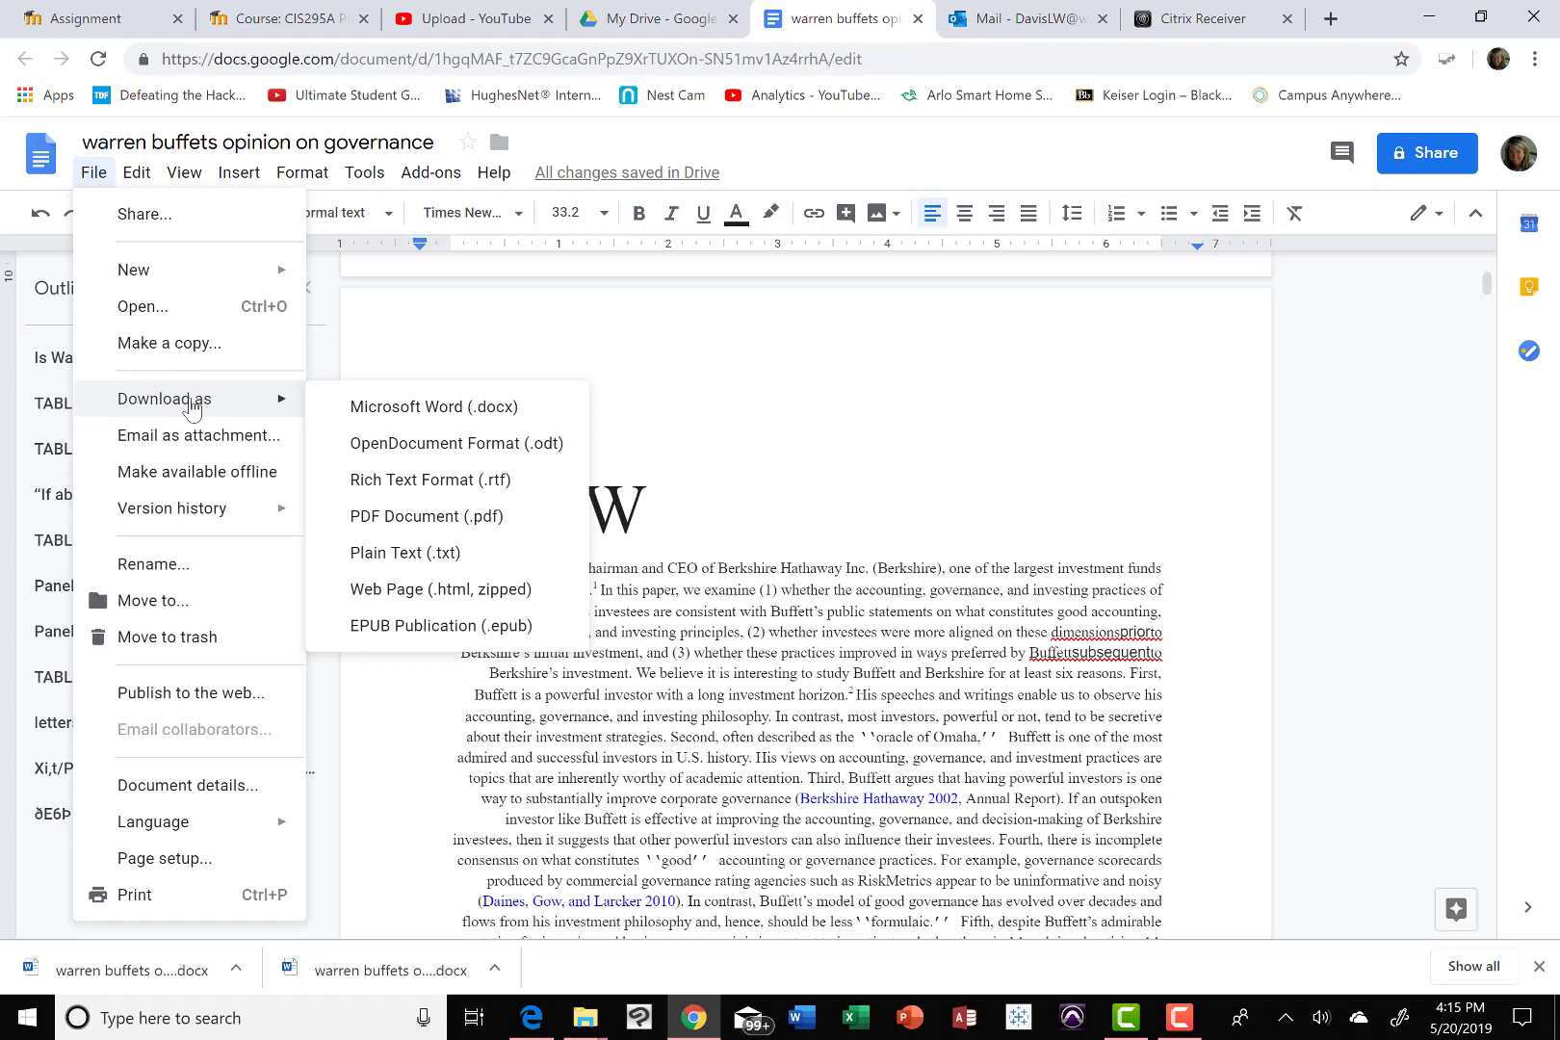
click(420, 409)
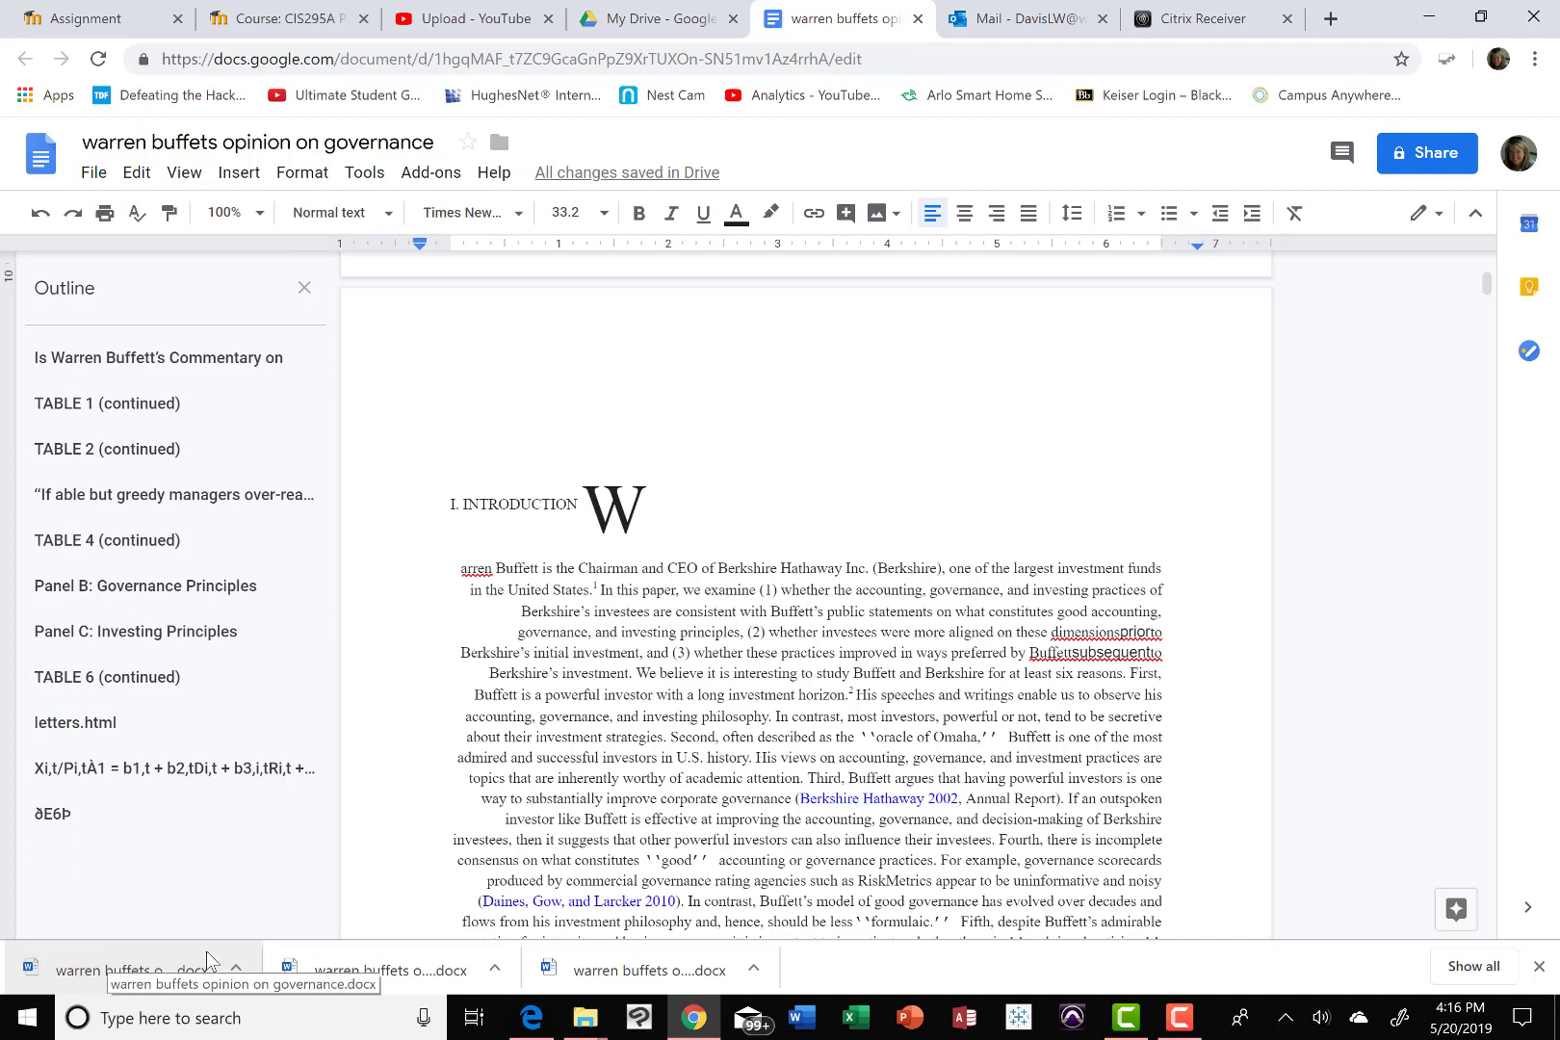
click(237, 971)
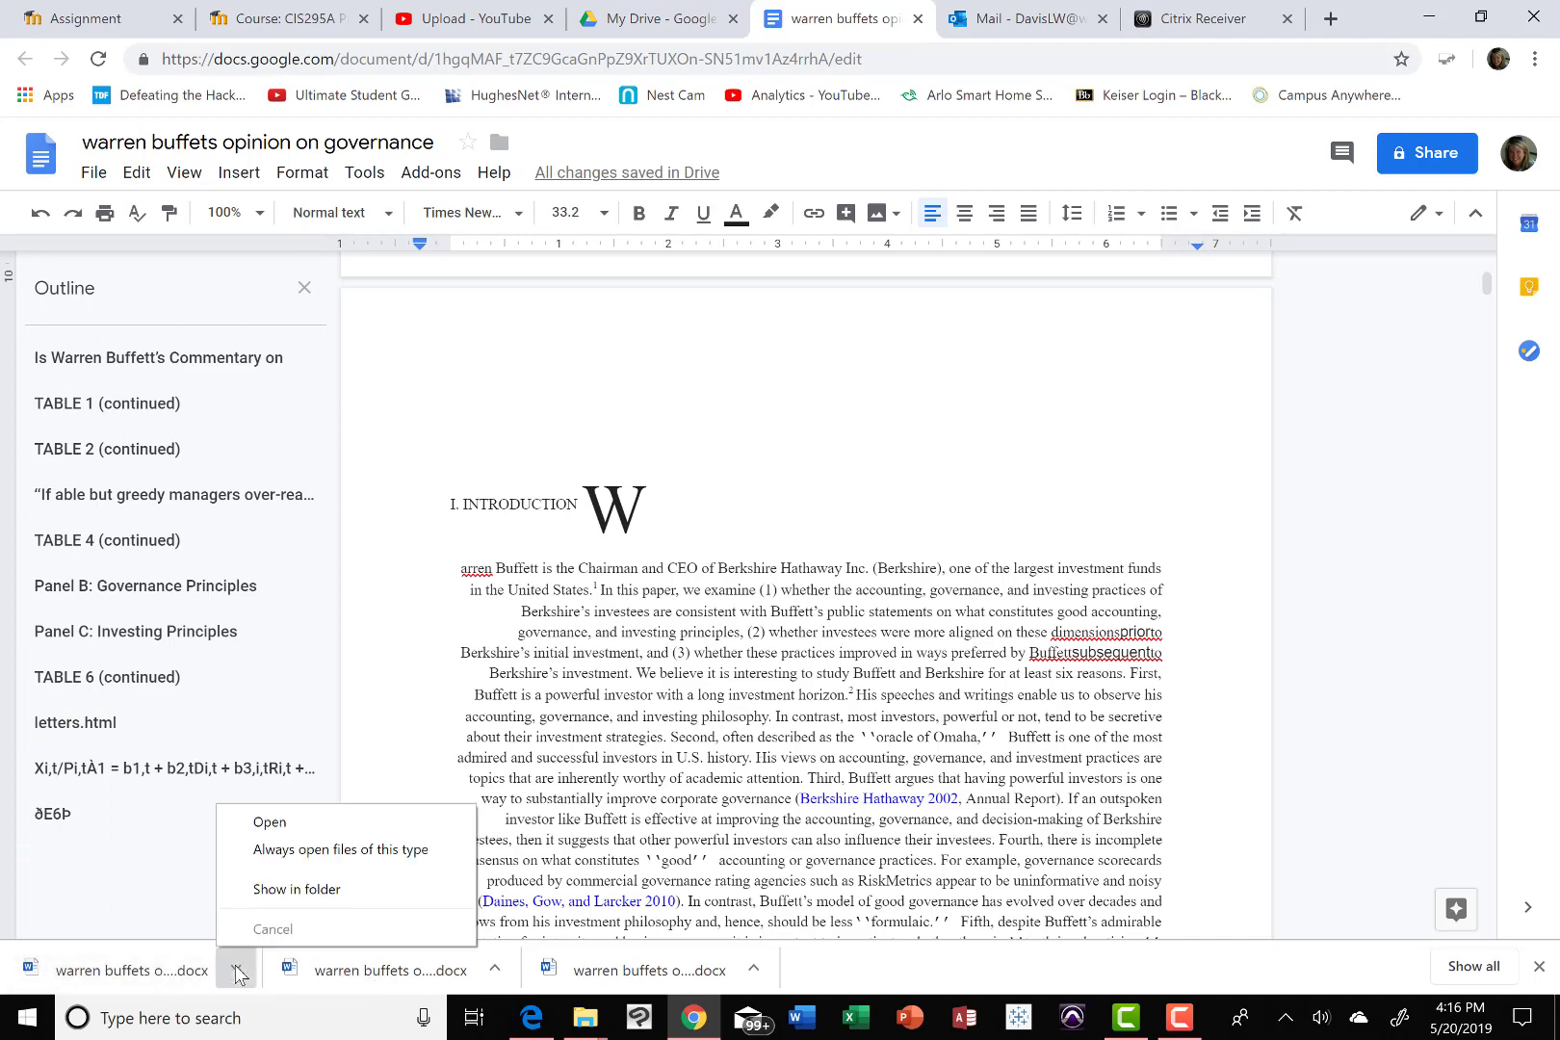
click(296, 888)
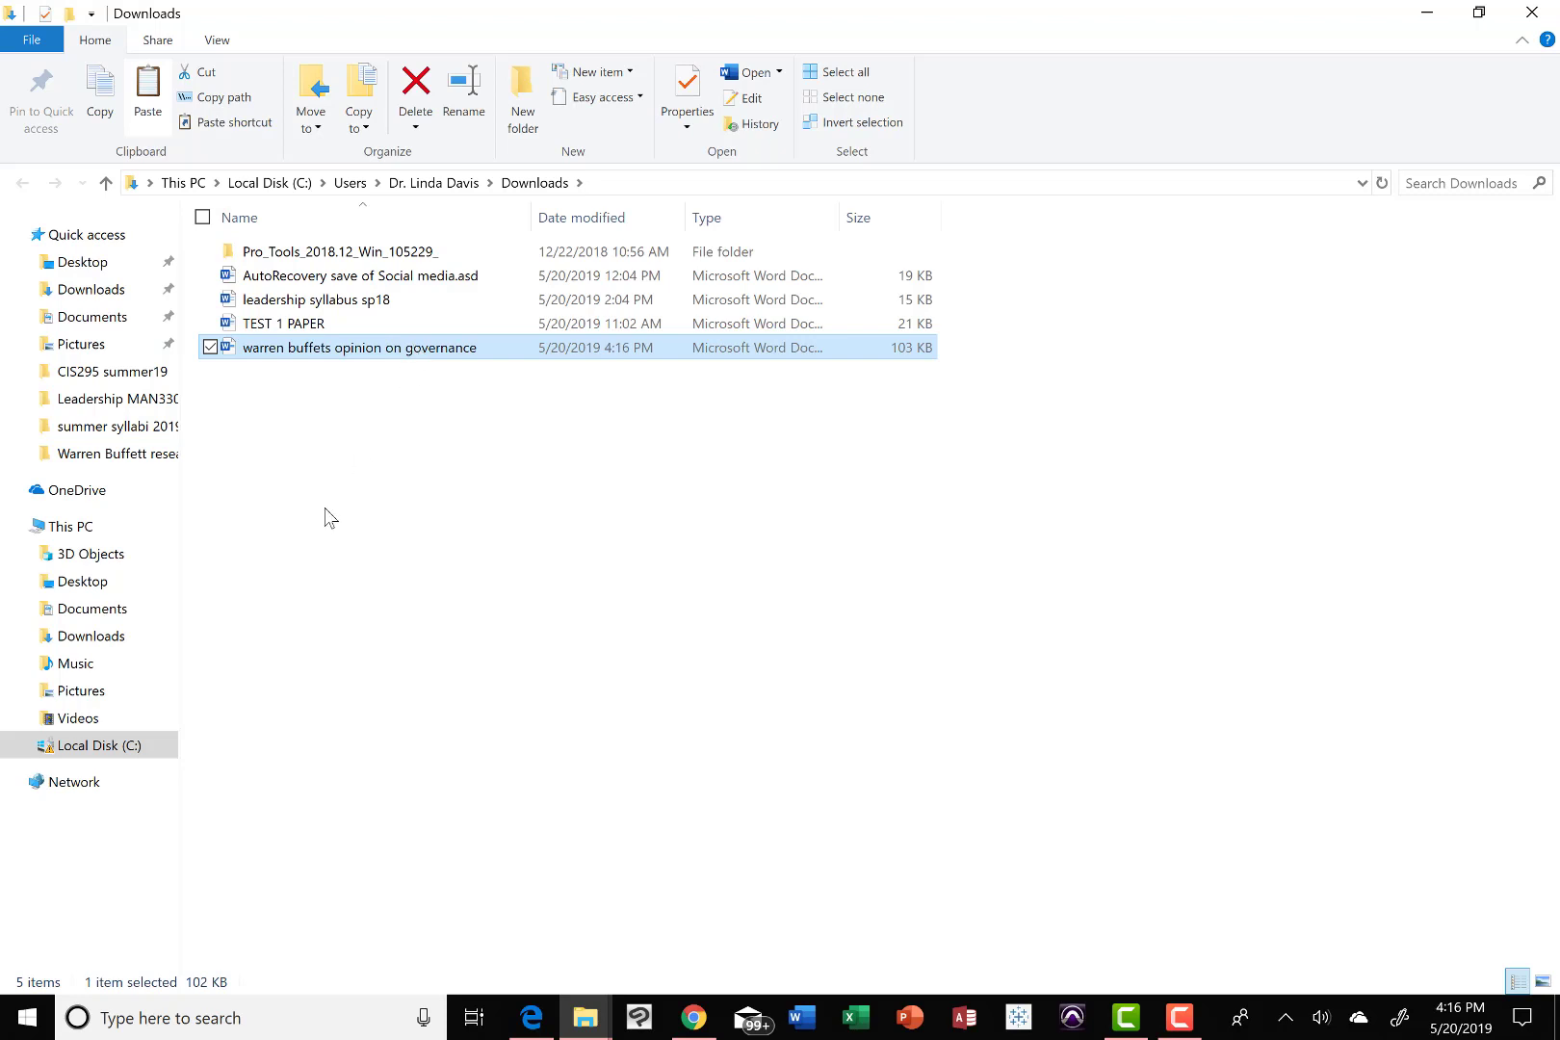
Paste the downloaded Word document into the Warren Buffett research folder
click(143, 457)
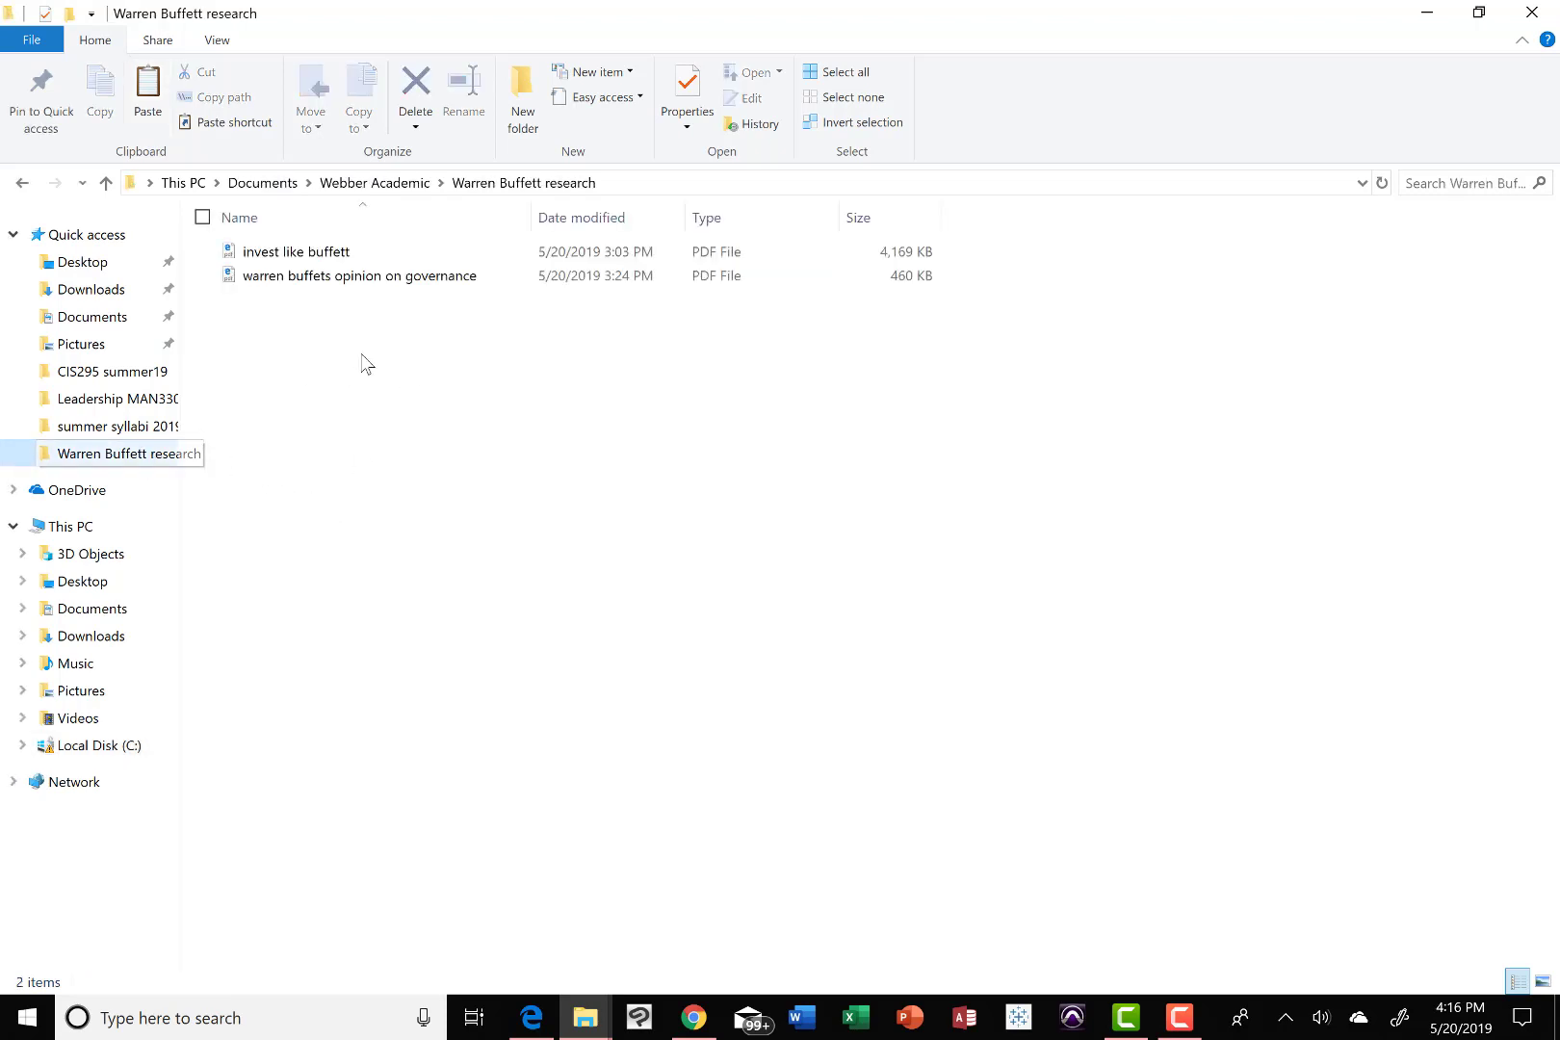
click(390, 334)
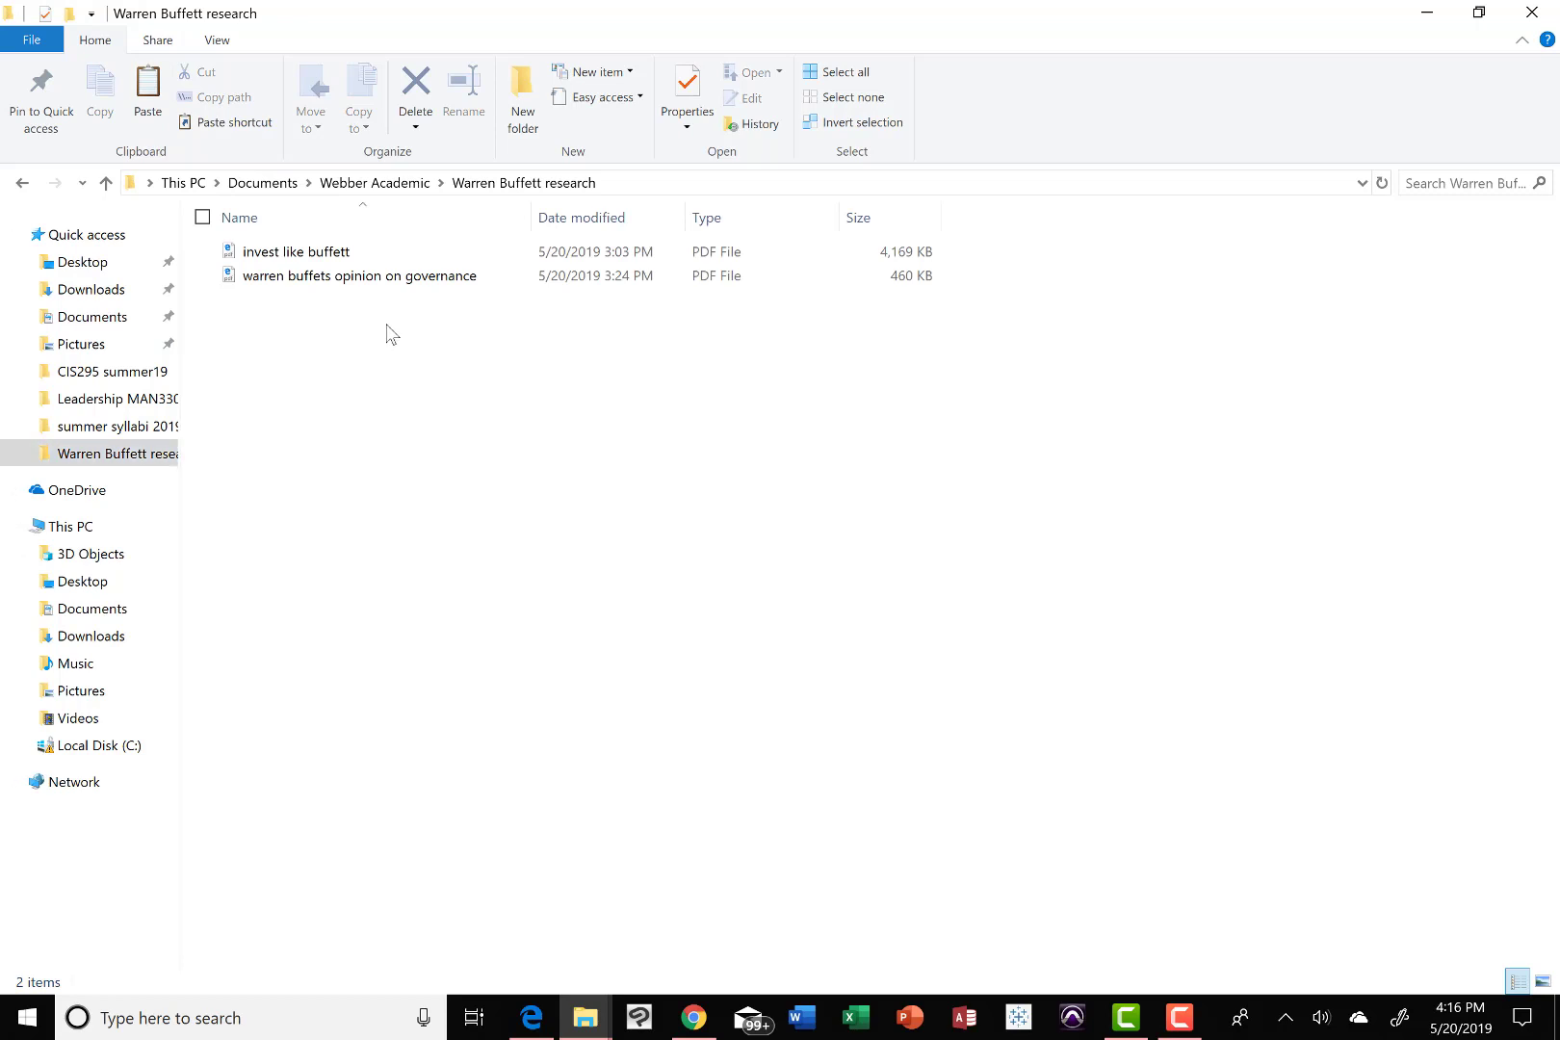
key(ctrl+v)
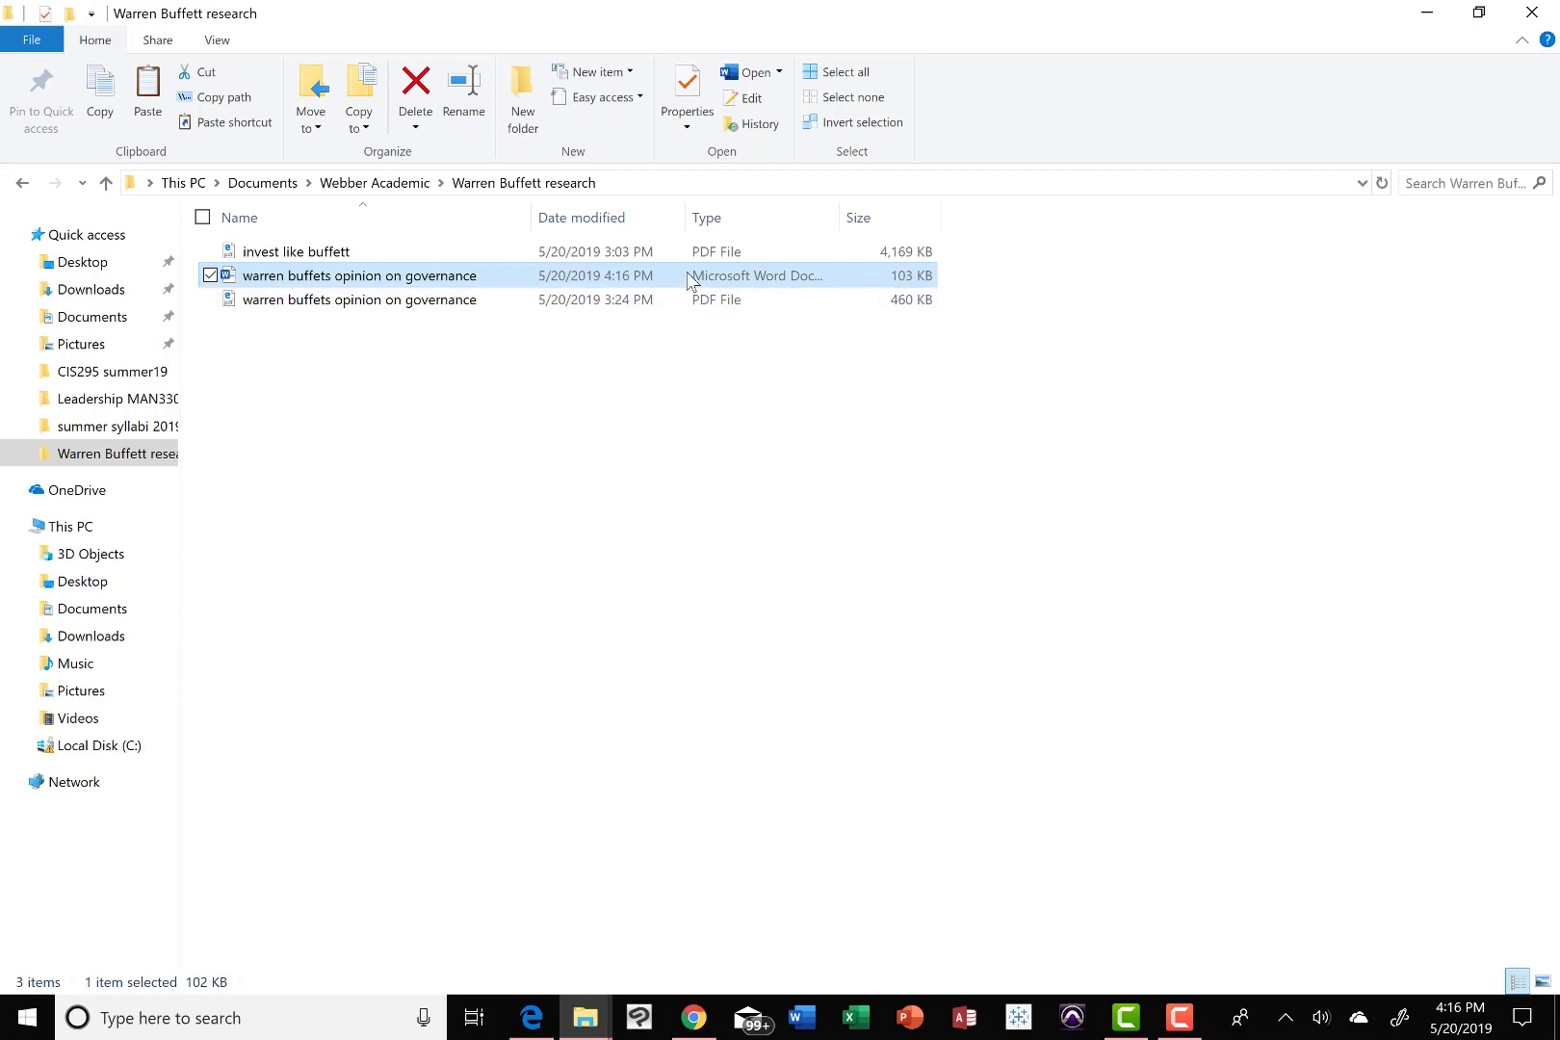
Open the Word version of "warren buffets opinion on governance" for editing, choosing "No, don't send optional data" in the Office privacy notice
double_click(443, 278)
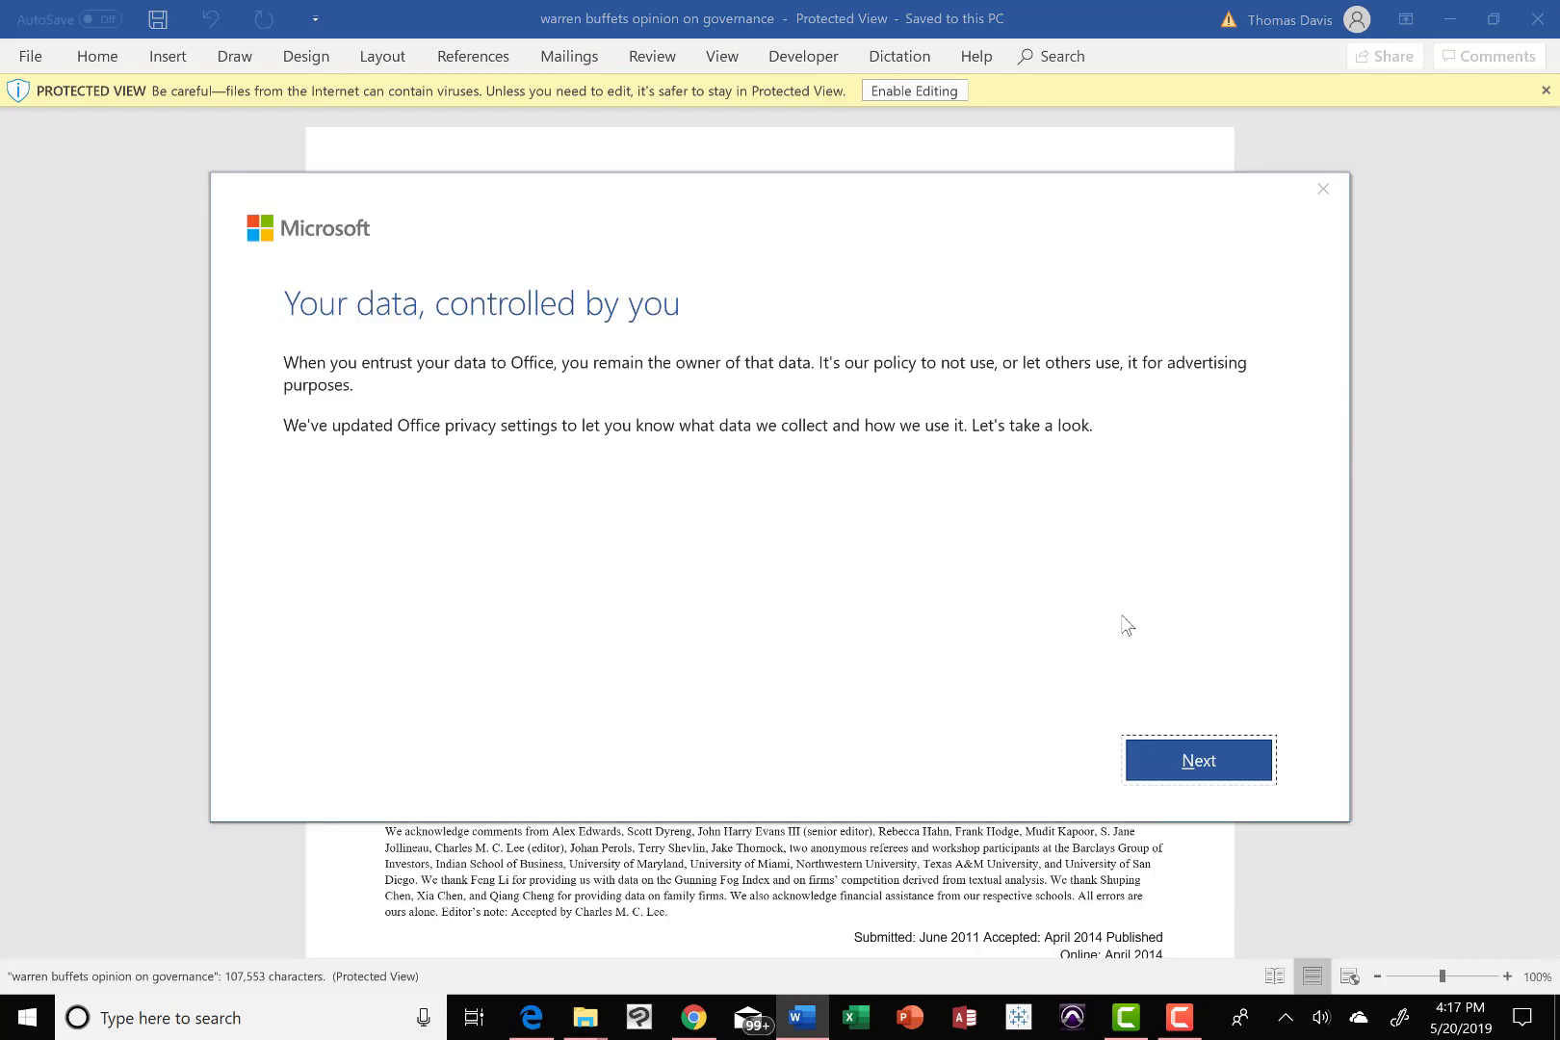
click(1197, 759)
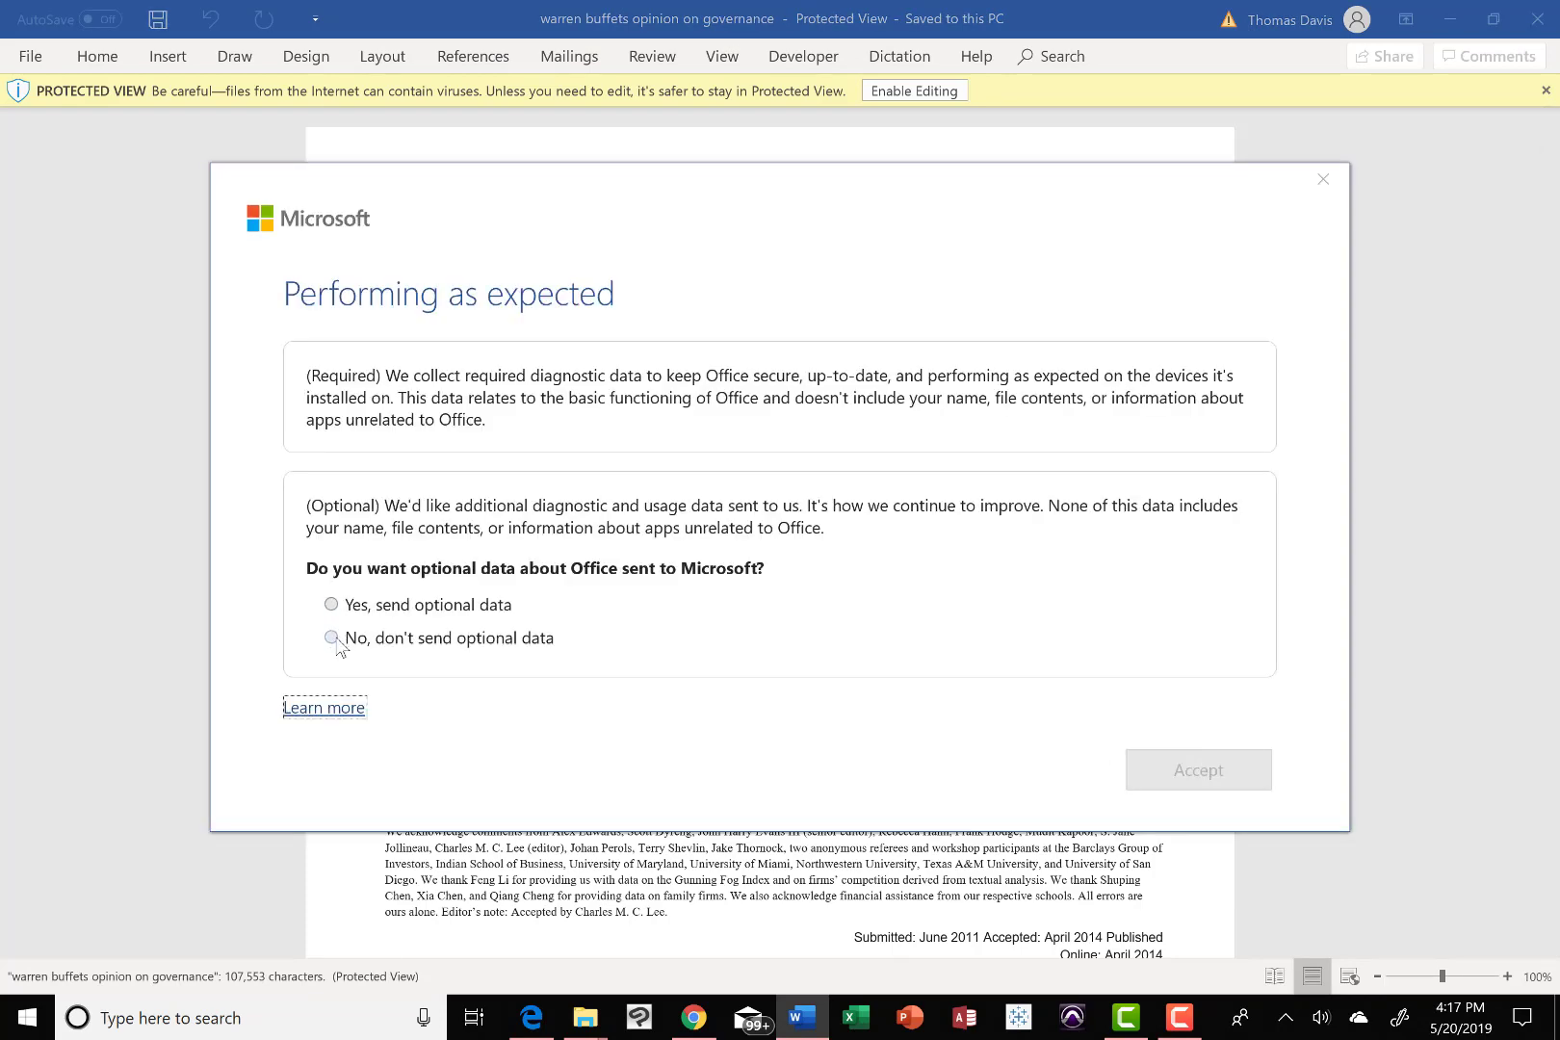
click(334, 639)
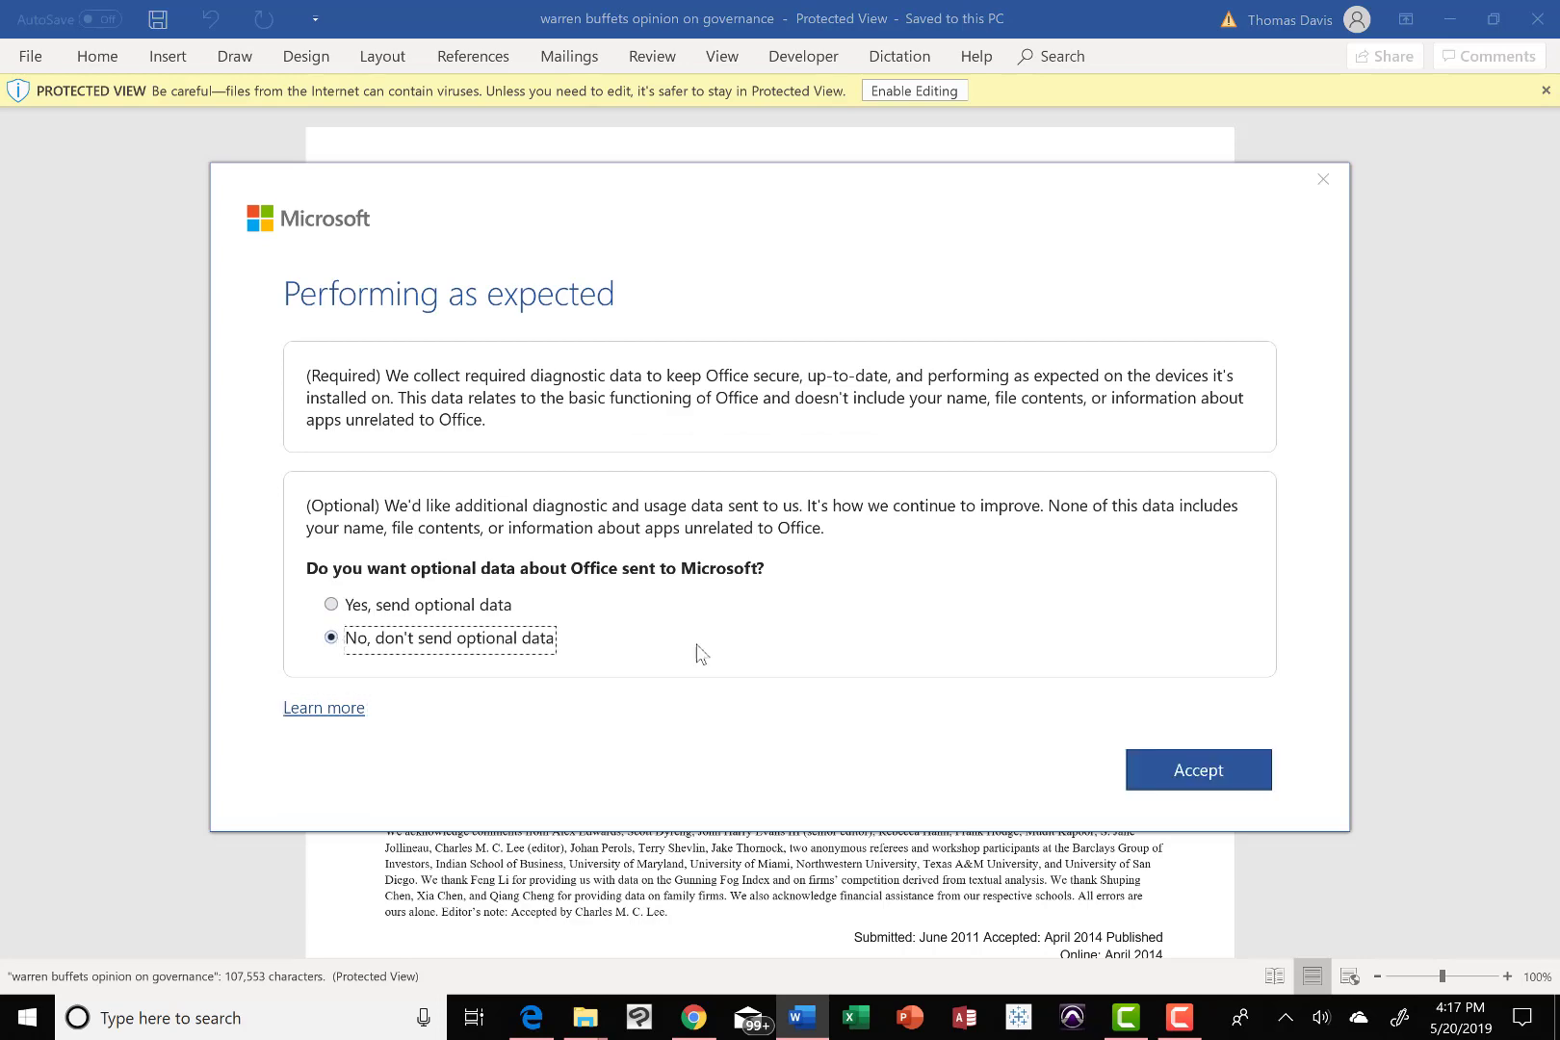
click(1202, 783)
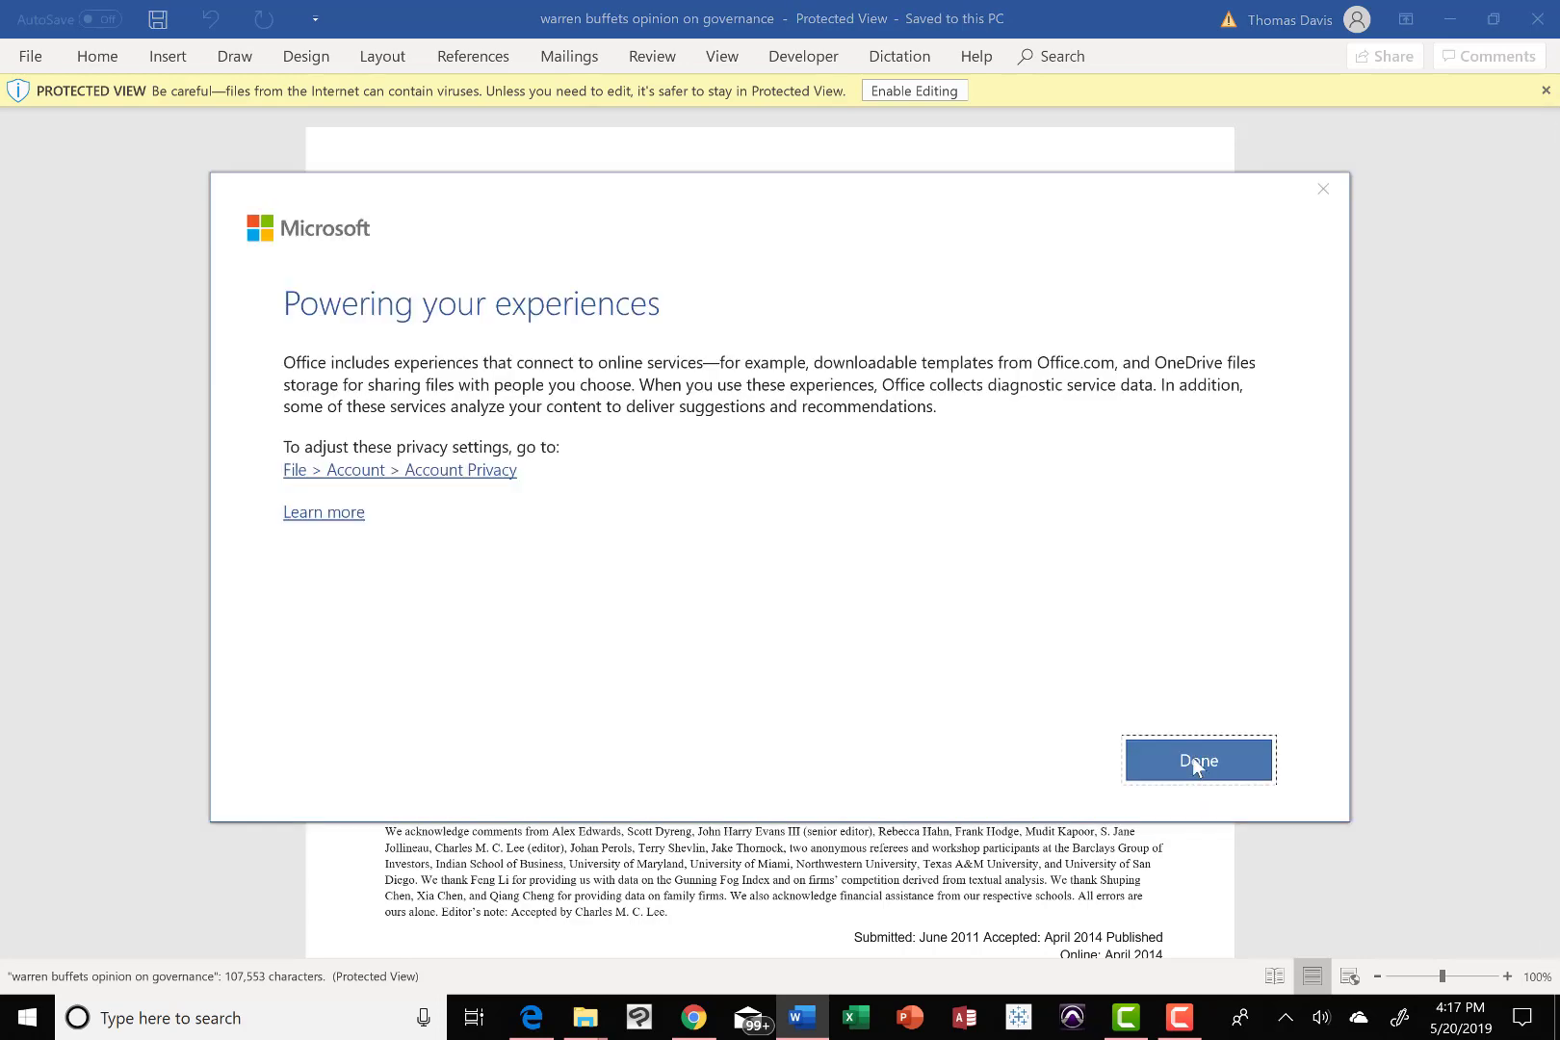
click(1202, 775)
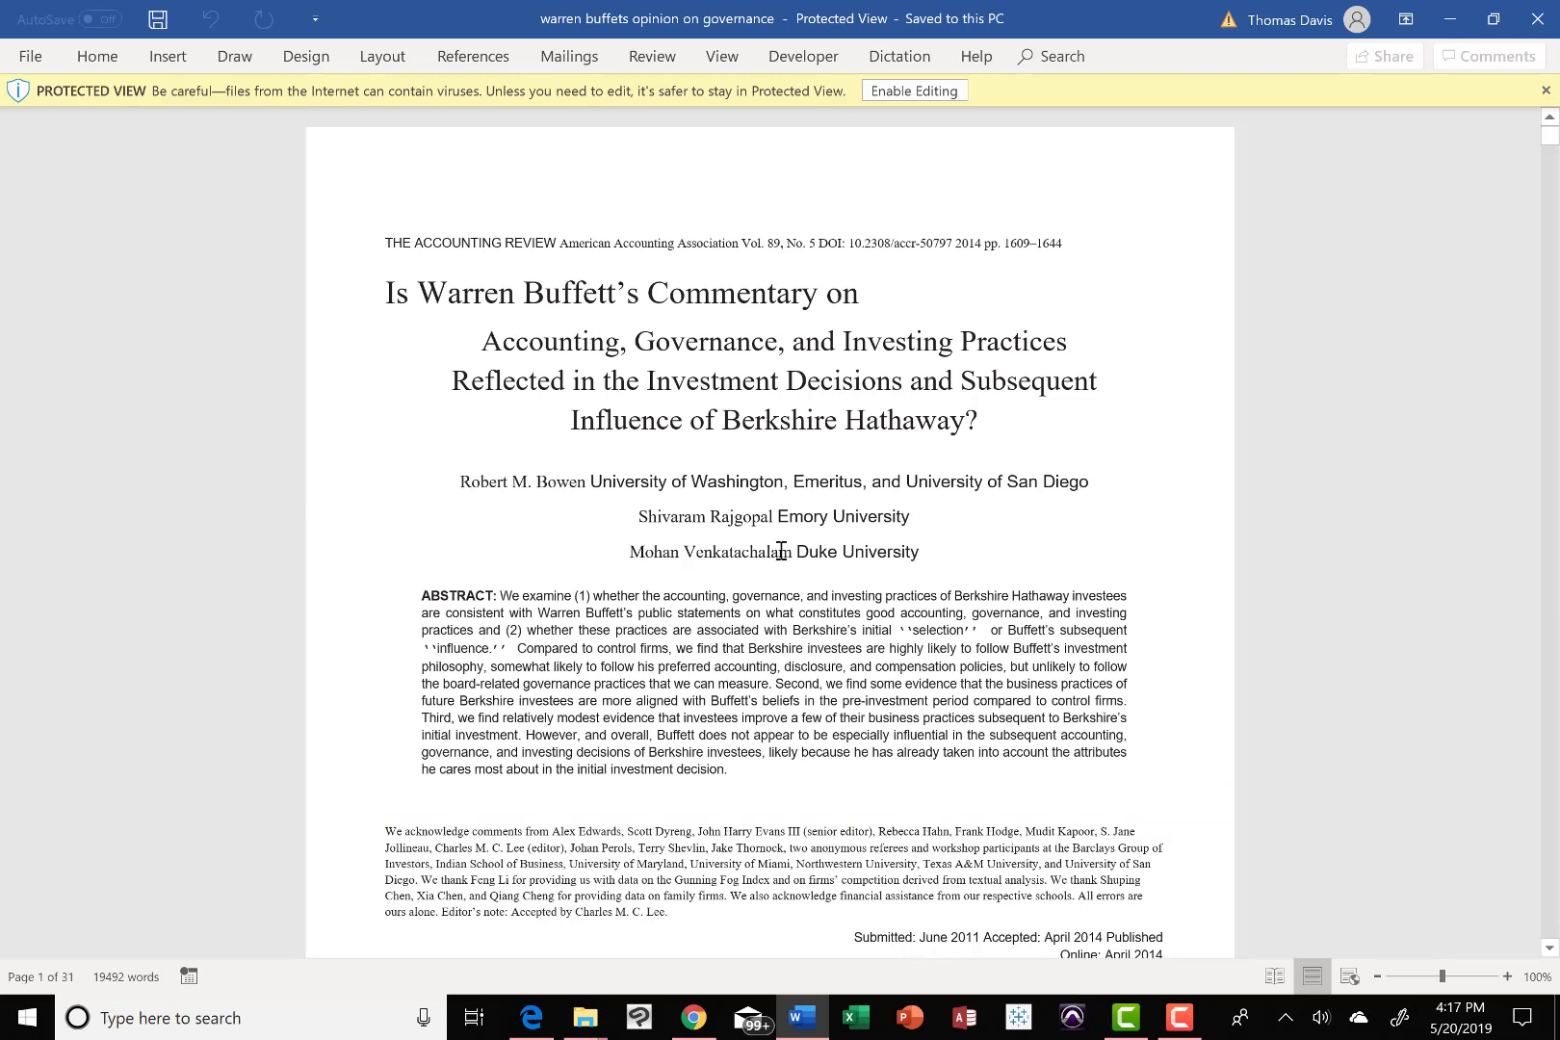
click(893, 93)
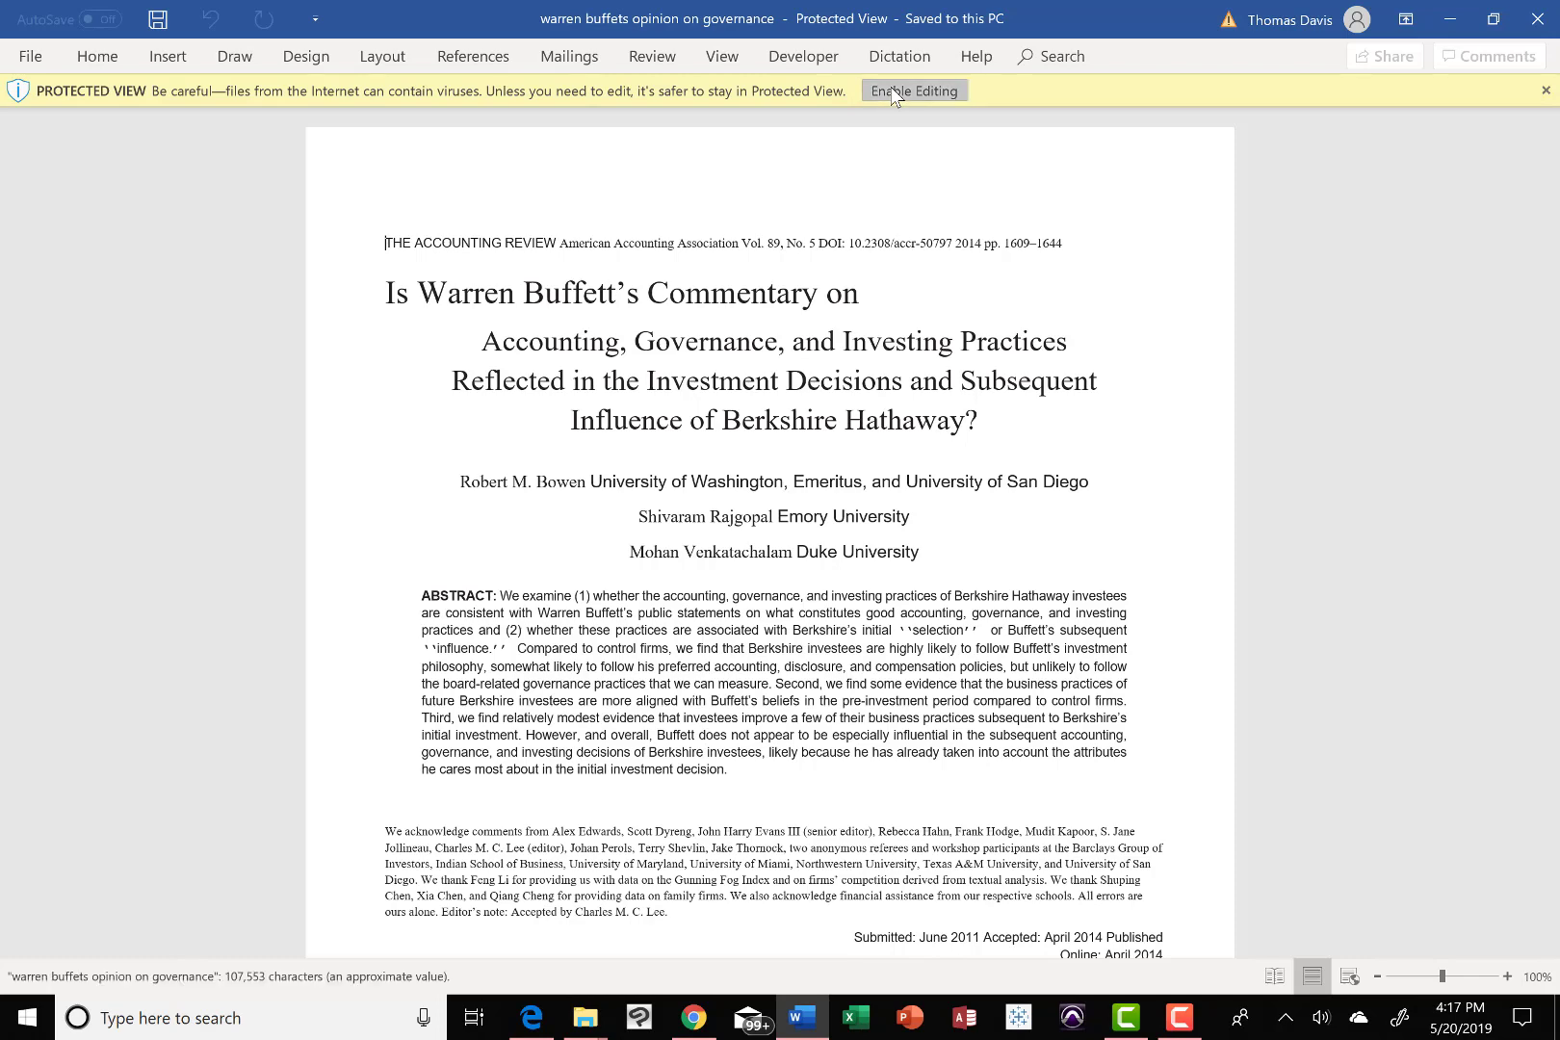